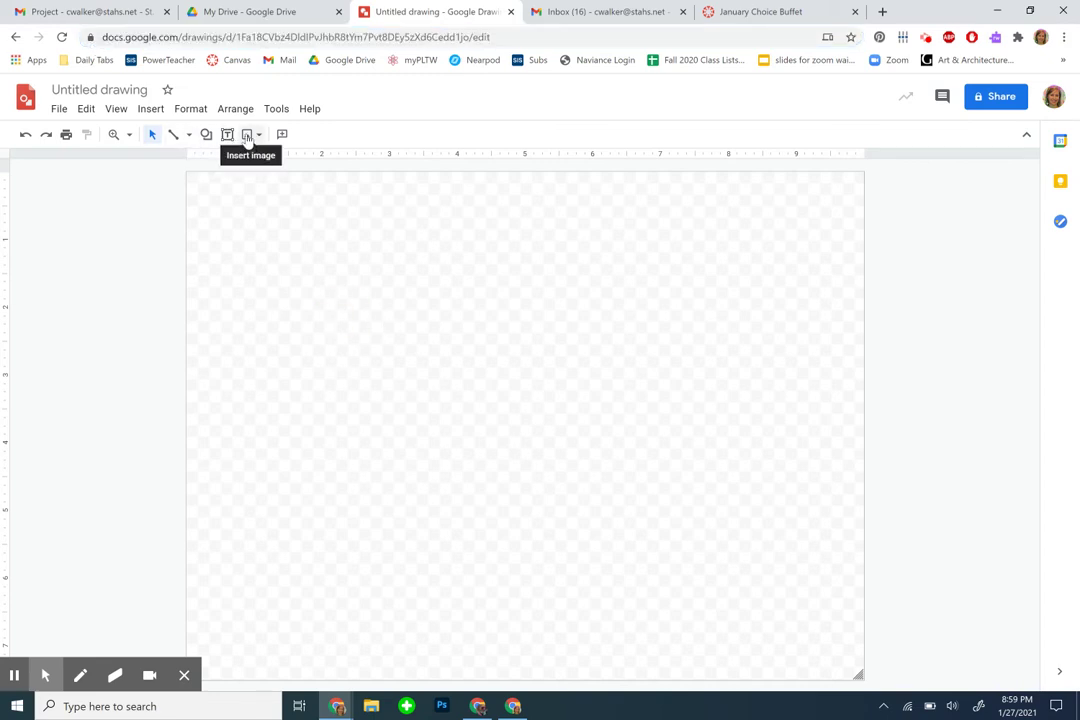
# - Upload the 'foxie' corgi photo from the Downloads folder onto the drawing
pyautogui.click(248, 137)
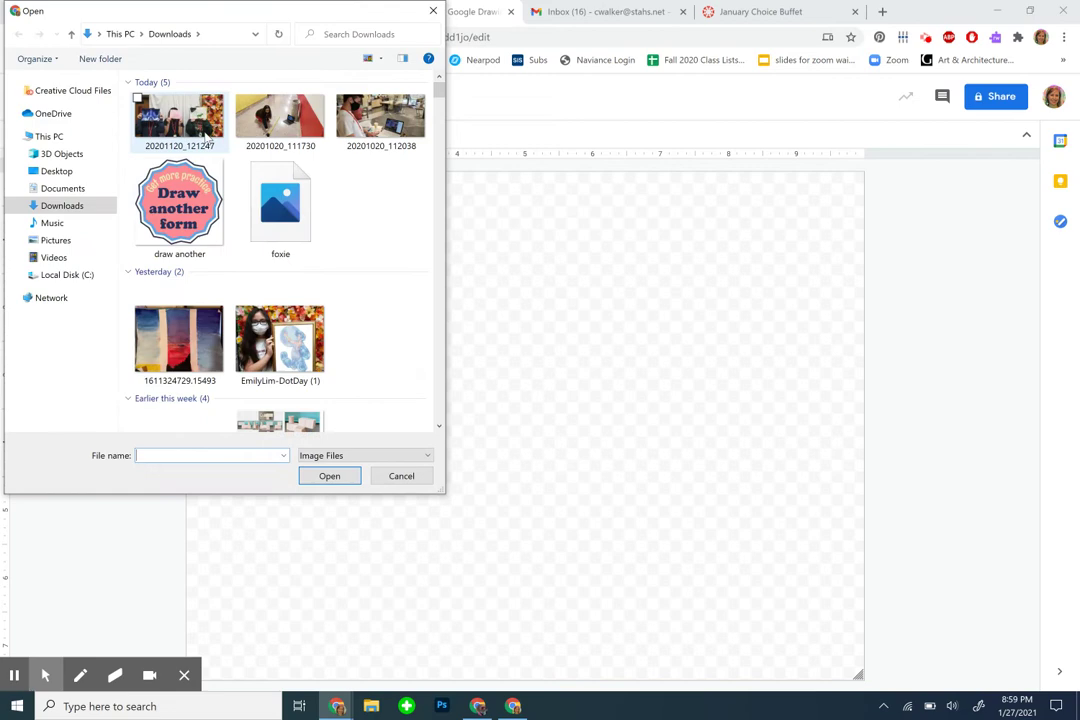
pyautogui.click(179, 205)
pyautogui.click(179, 140)
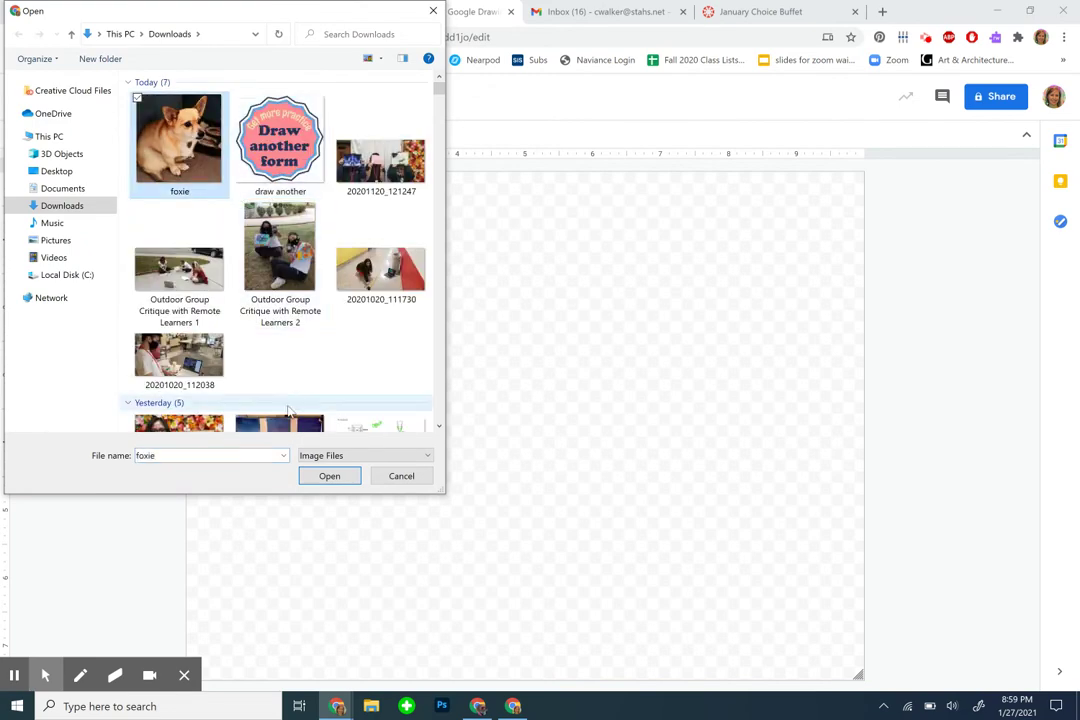
pyautogui.click(329, 476)
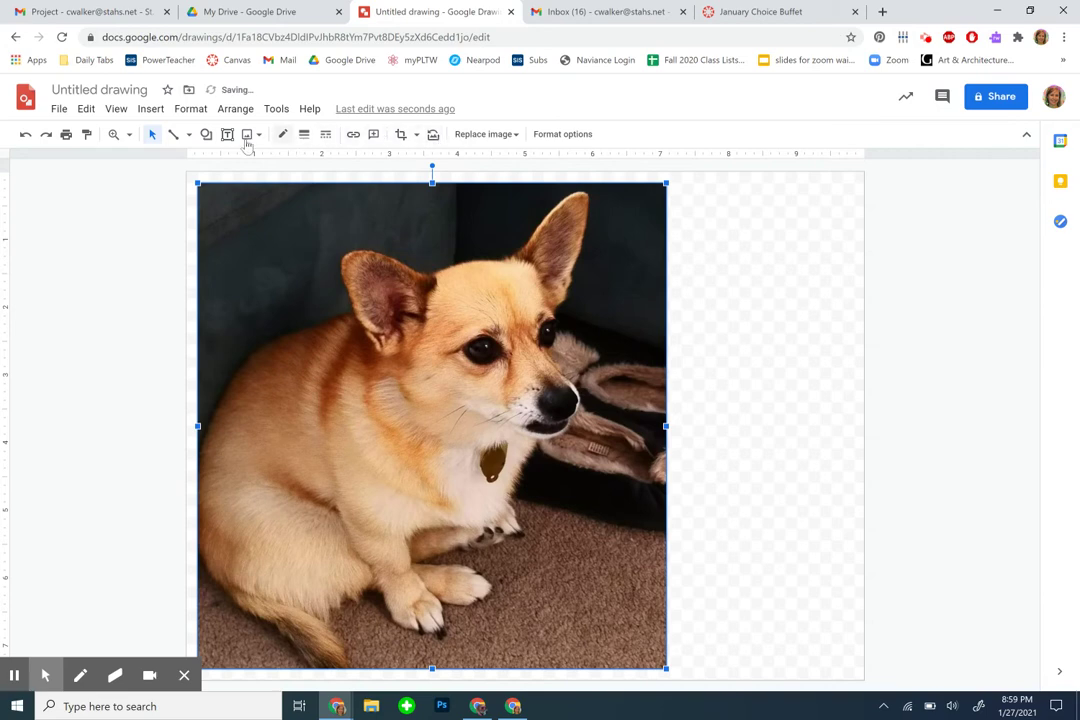
# - Mask the corgi photo into a heart shape and shrink it
pyautogui.click(417, 137)
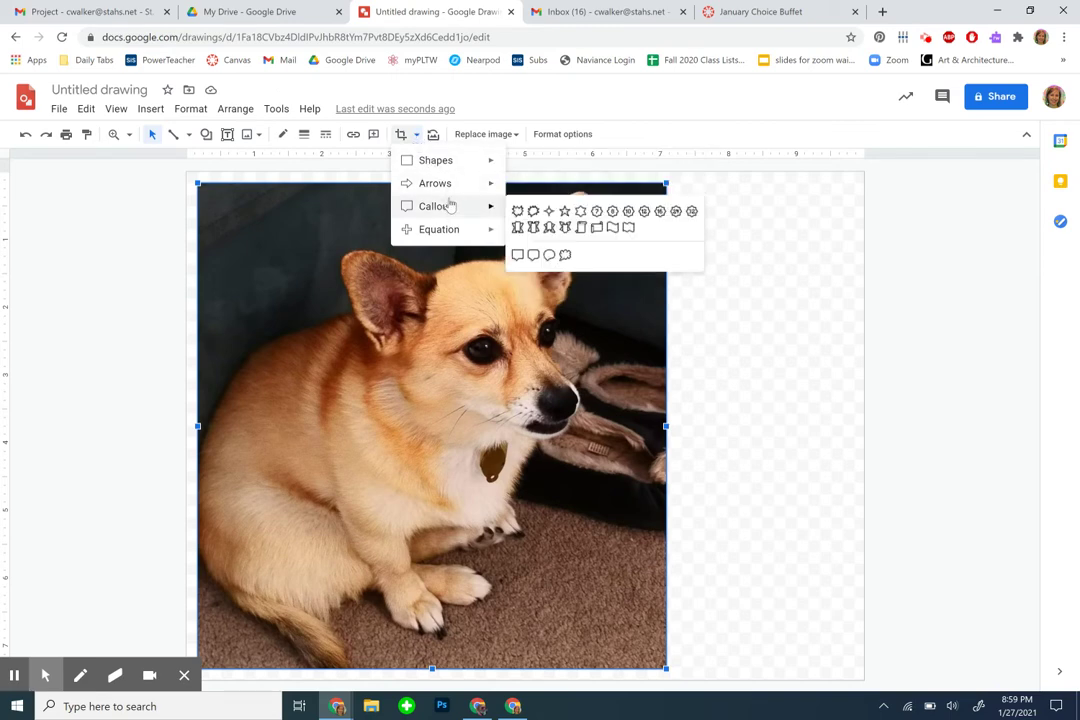
pyautogui.moveTo(436, 160)
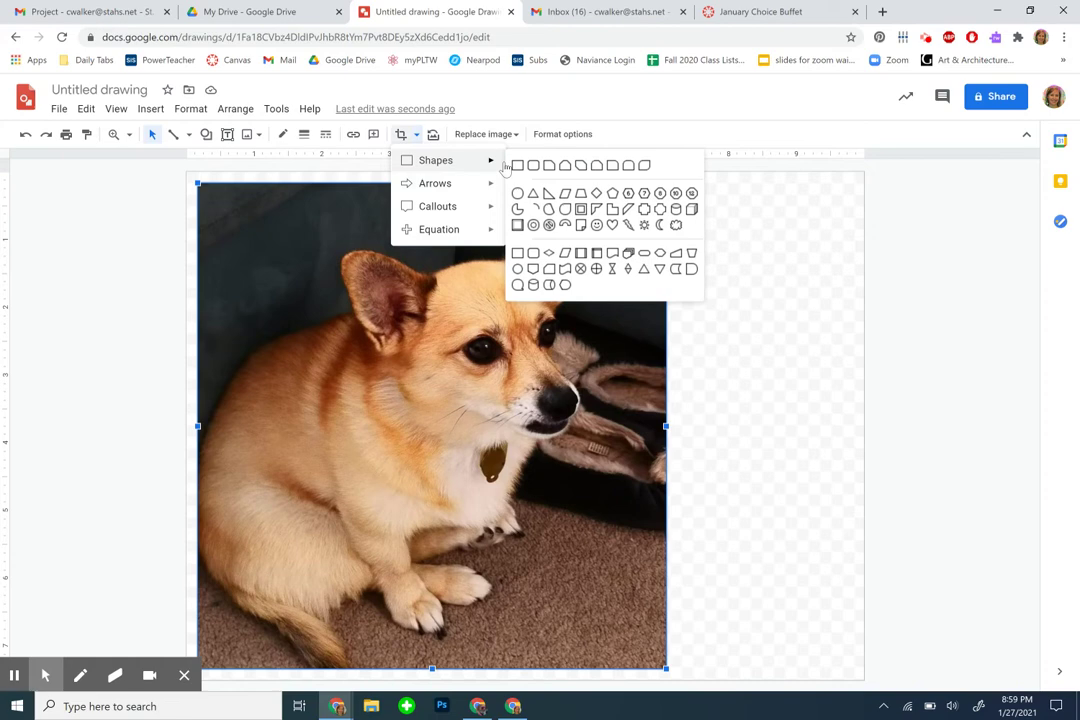
pyautogui.click(614, 225)
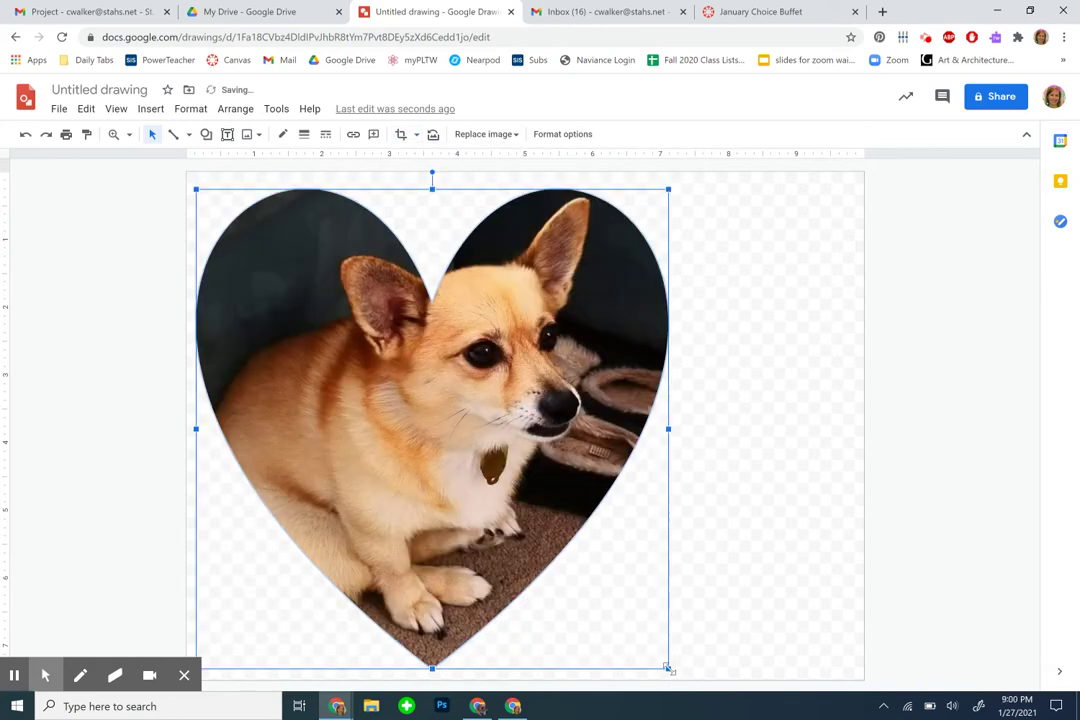
pyautogui.moveTo(668, 668); pyautogui.dragTo(565, 565)
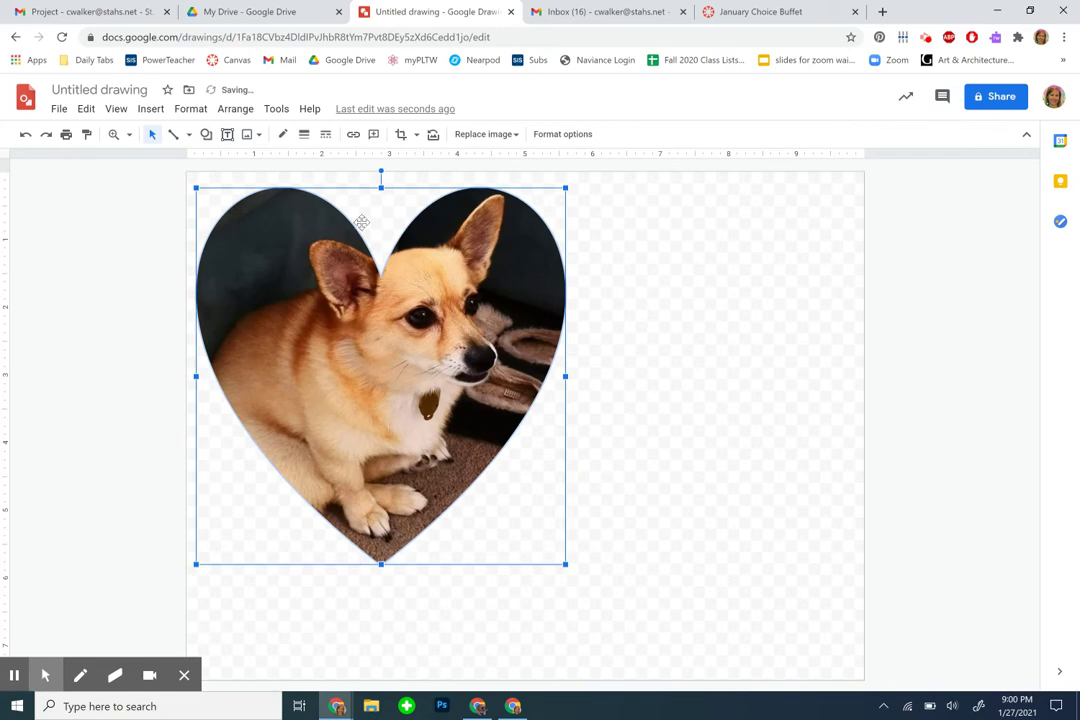
# - Give the heart photo a thick magenta border
pyautogui.click(304, 134)
pyautogui.click(335, 227)
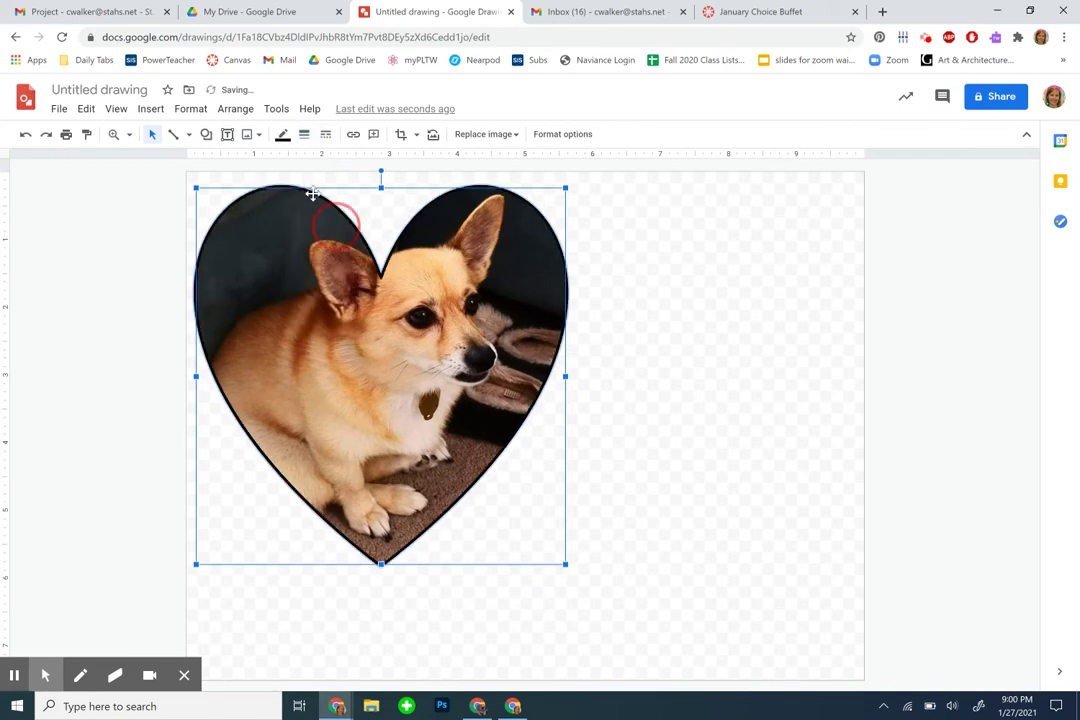
pyautogui.click(283, 134)
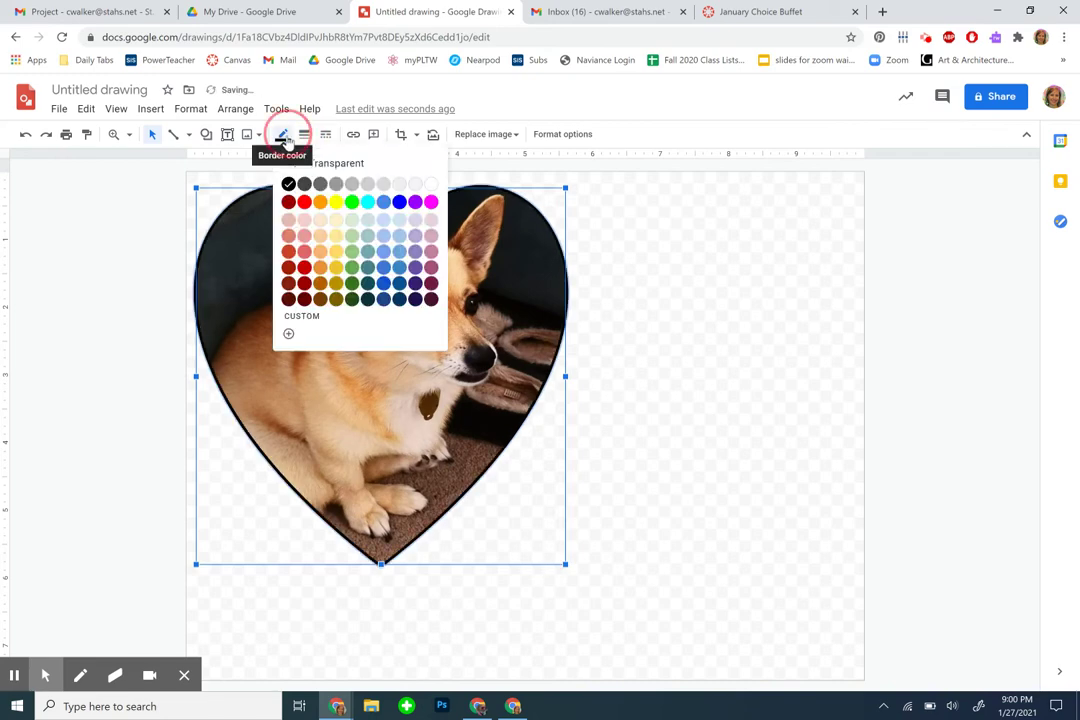
pyautogui.click(431, 201)
pyautogui.click(617, 310)
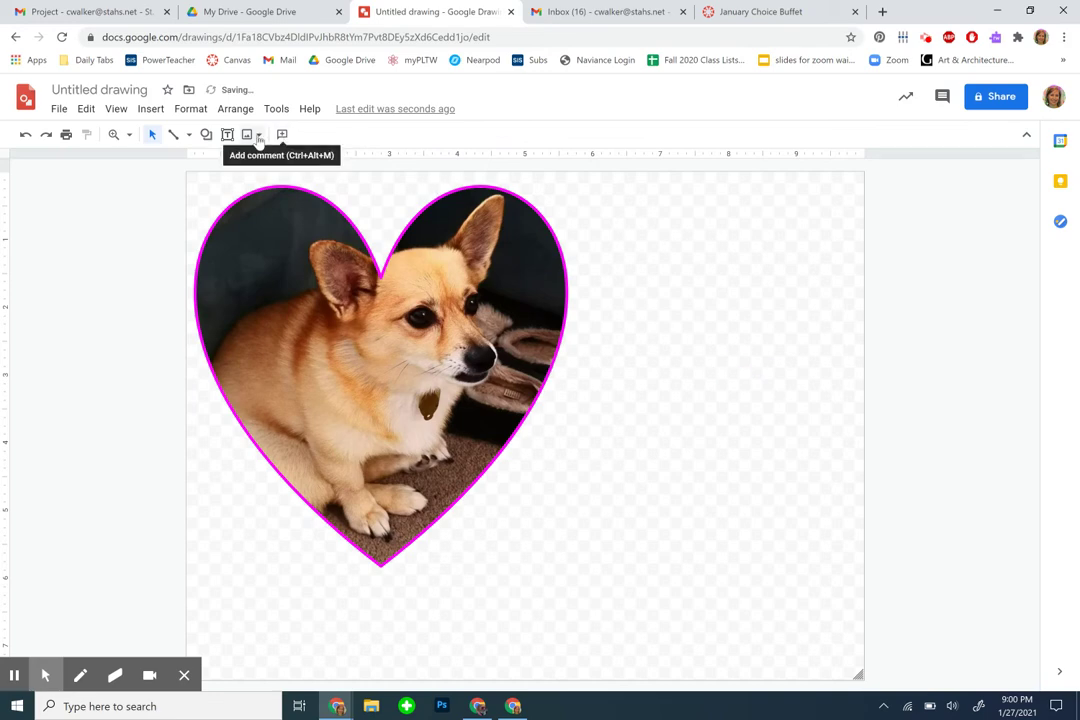
# - Search the web for 'daffodil' and insert the daffodil field photo
pyautogui.click(247, 136)
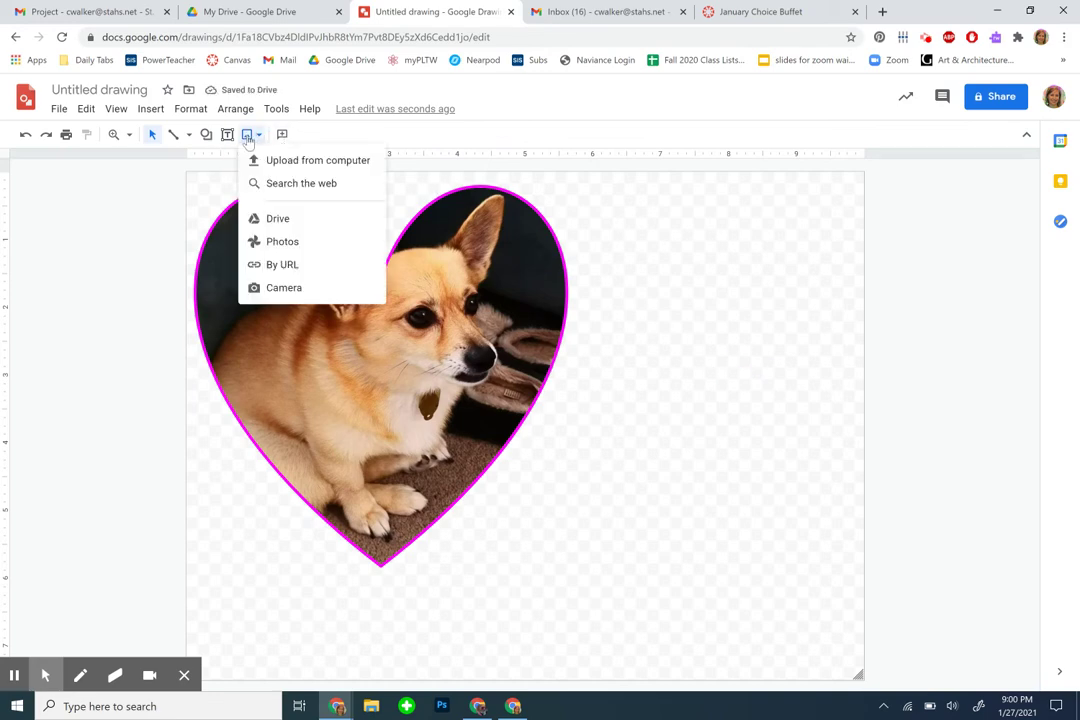
pyautogui.click(268, 184)
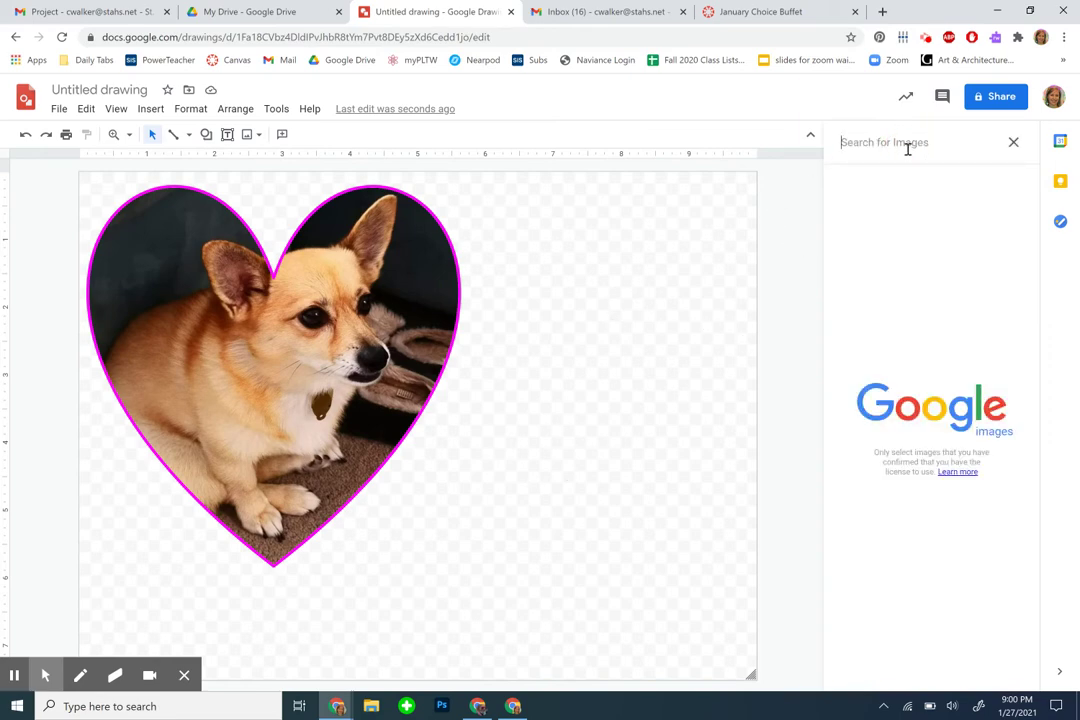
pyautogui.write('fl')
pyautogui.press('BackSpace')
pyautogui.press('BackSpace')
pyautogui.write('dafo')
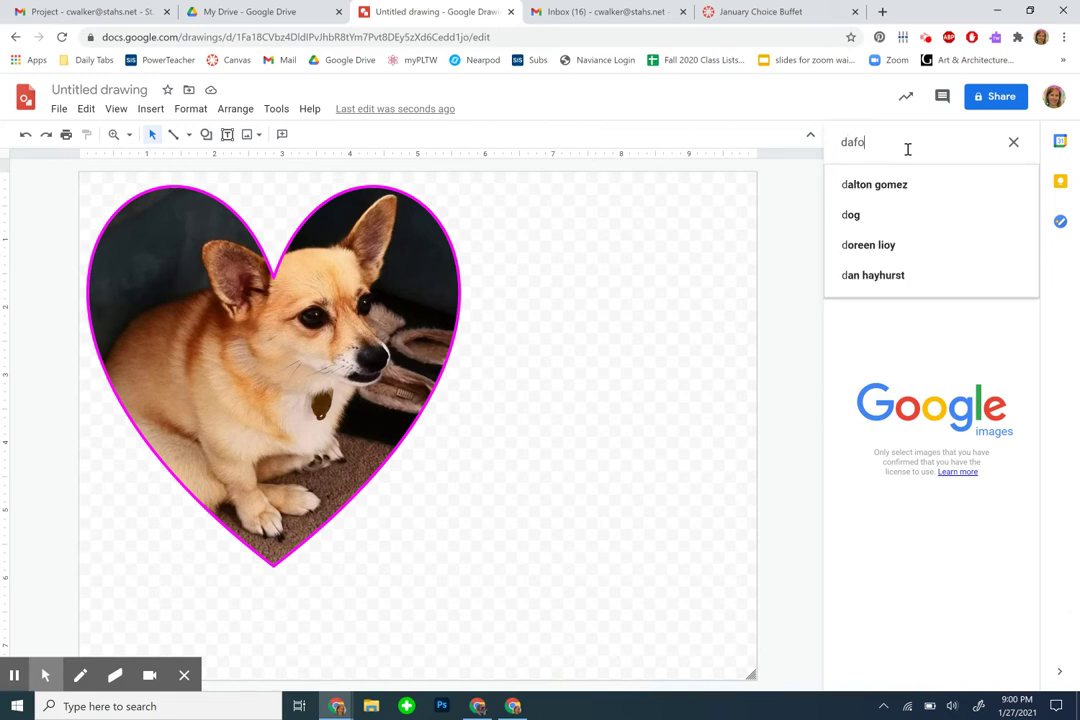
pyautogui.press('BackSpace')
pyautogui.write('fodil')
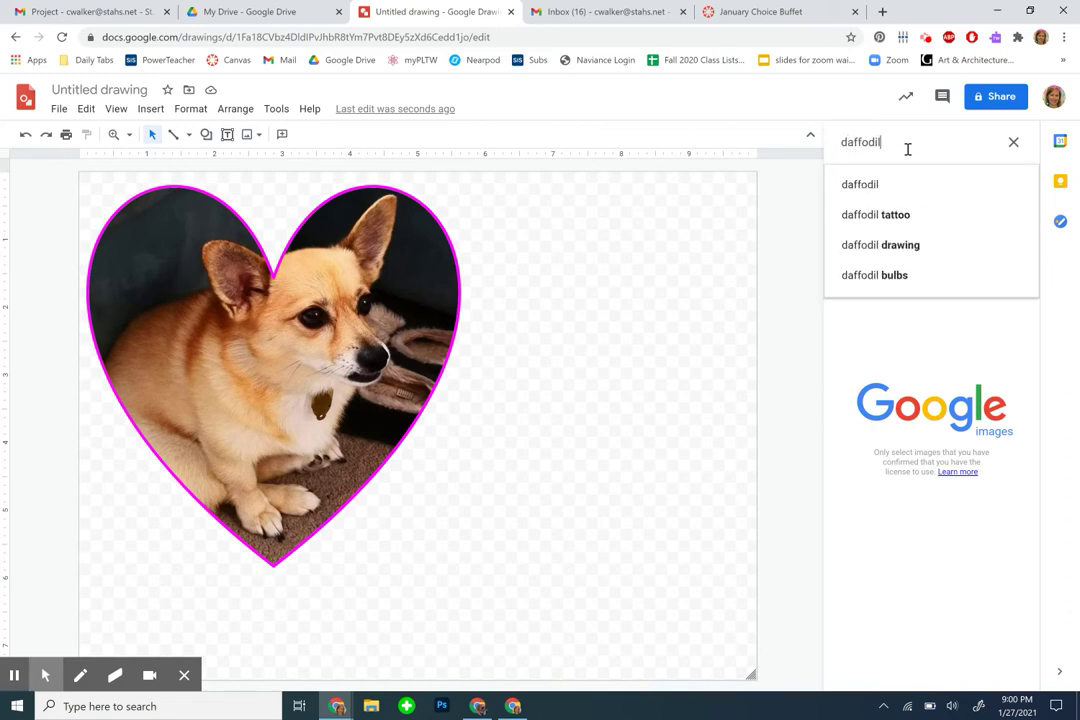
pyautogui.press('Return')
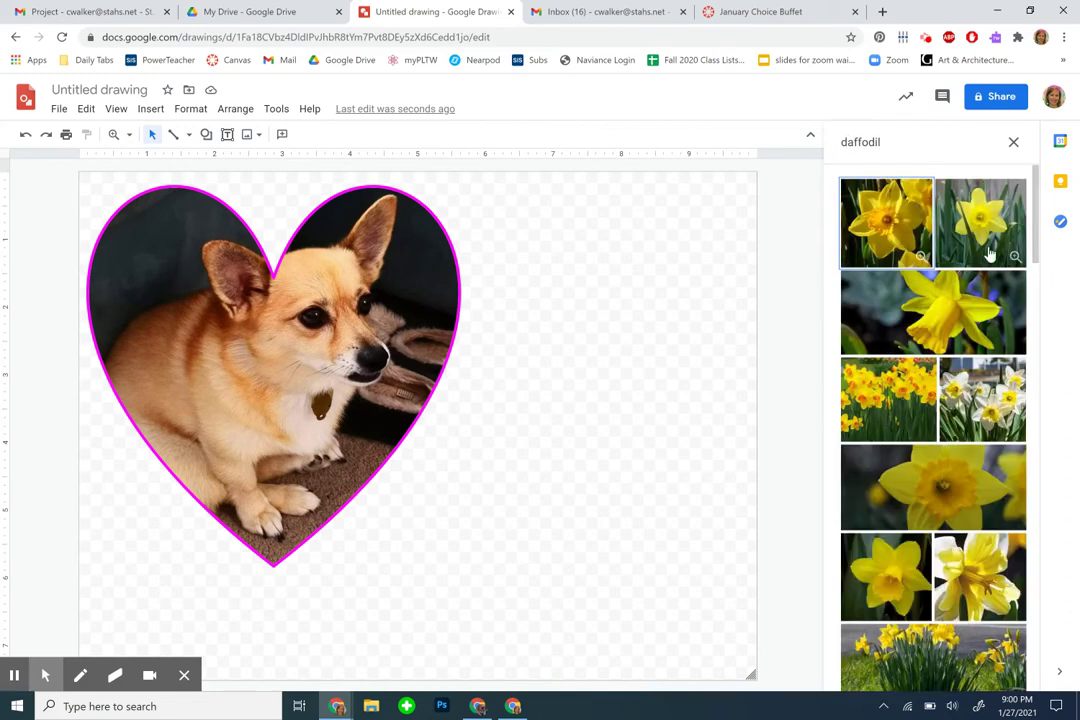
pyautogui.moveTo(888, 399)
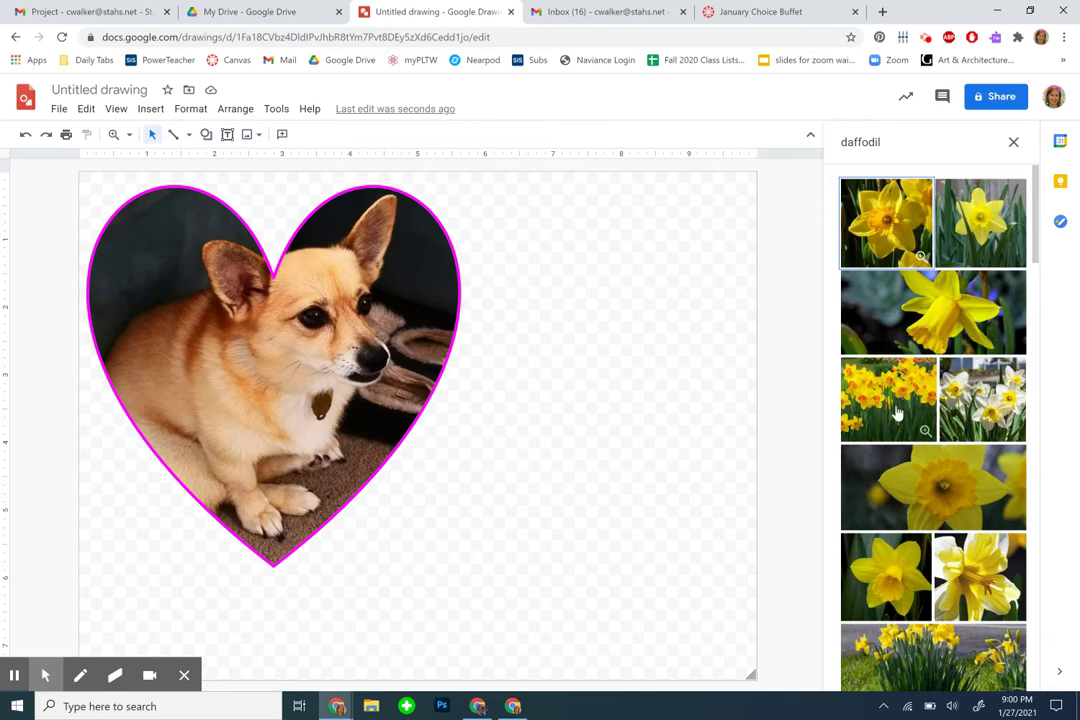
pyautogui.click(897, 413)
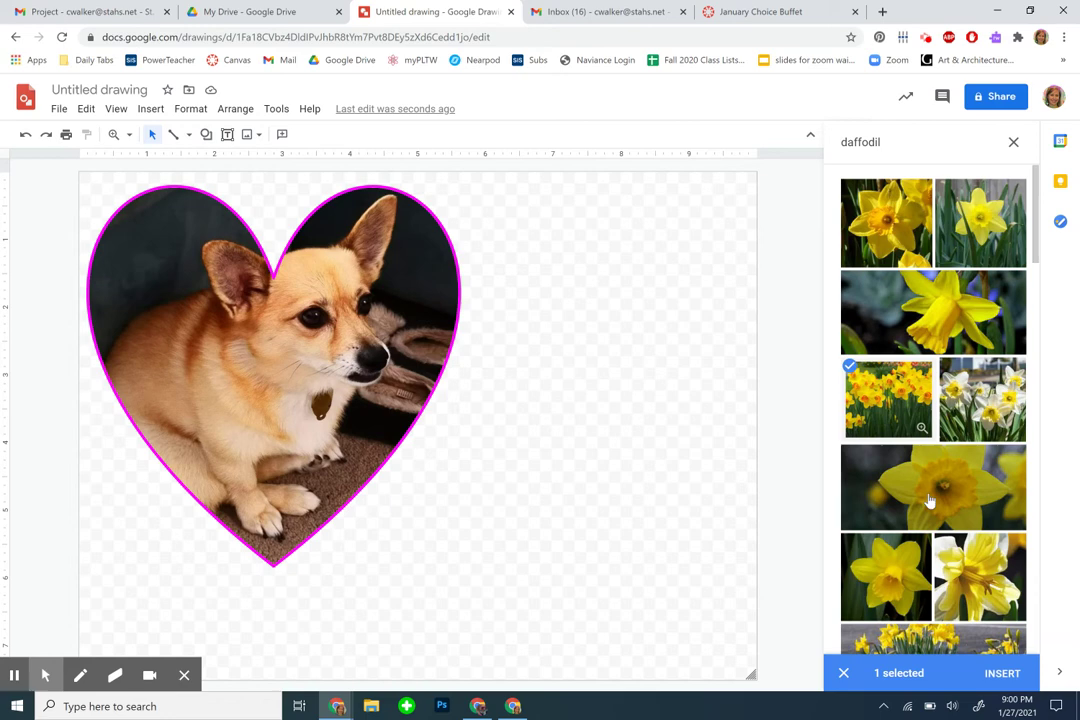
pyautogui.click(1005, 680)
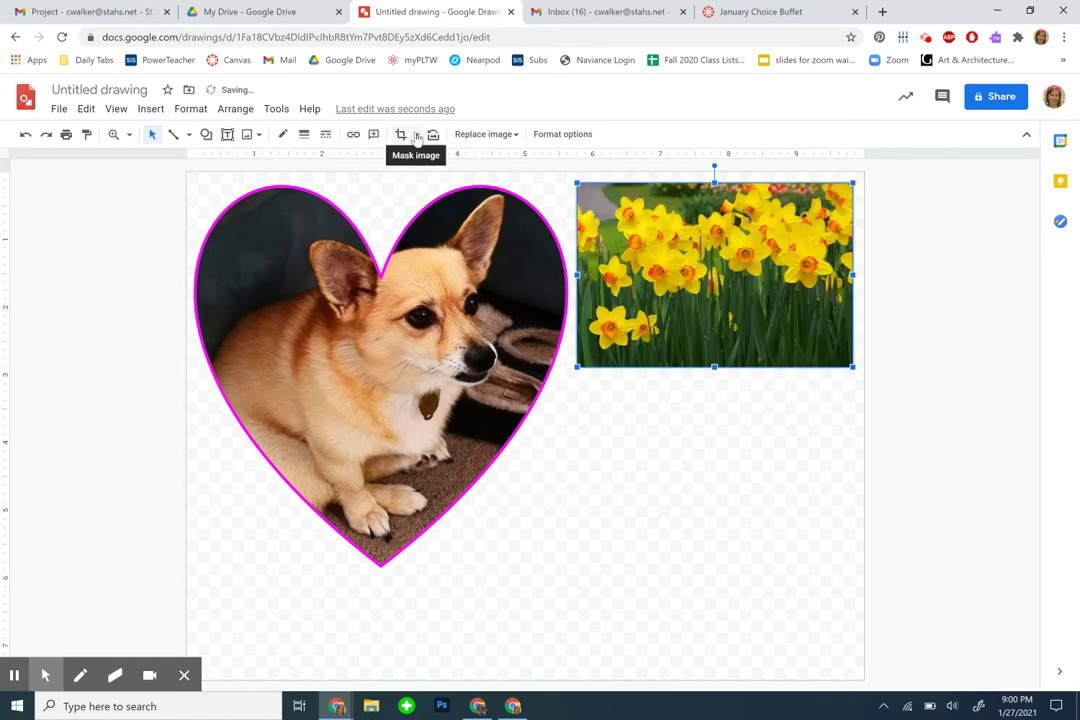
# - Mask the daffodil photo into a left arrow, recrop it, tilt it clockwise and enlarge it
pyautogui.click(417, 135)
pyautogui.moveTo(437, 183)
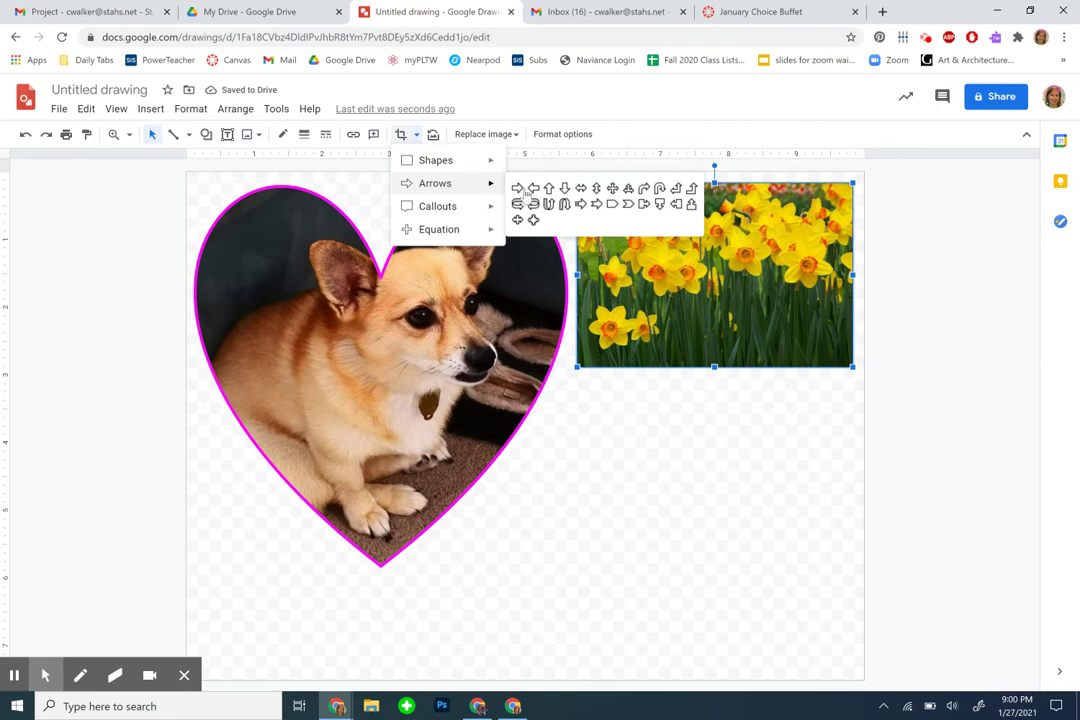
pyautogui.click(531, 190)
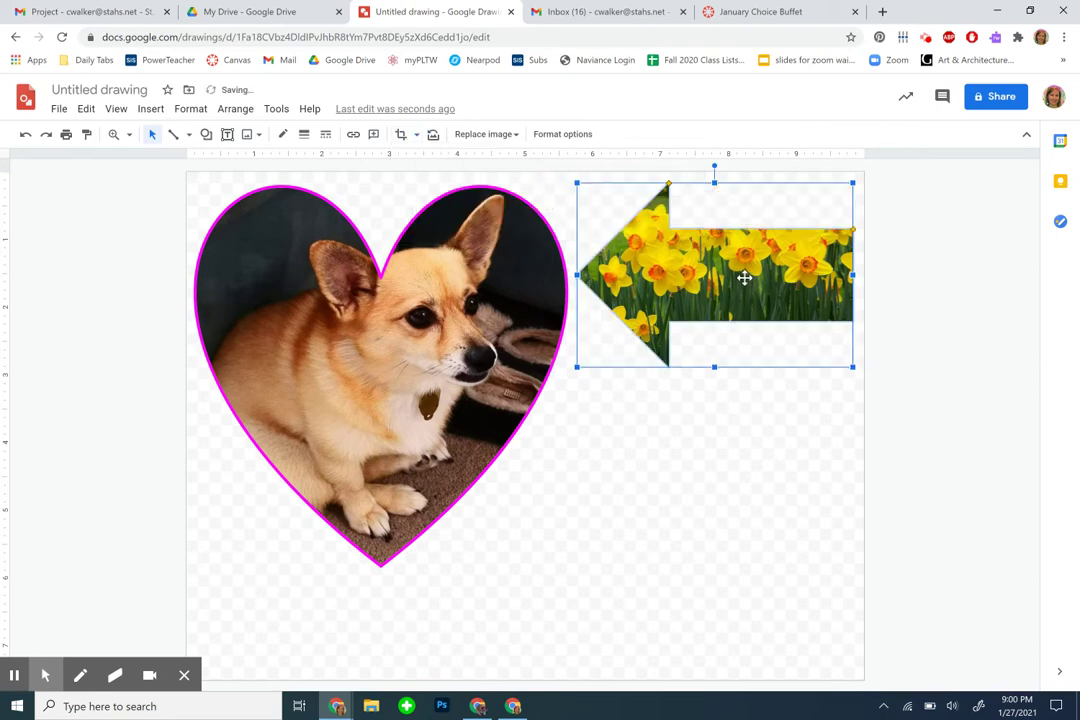
pyautogui.doubleClick(743, 276)
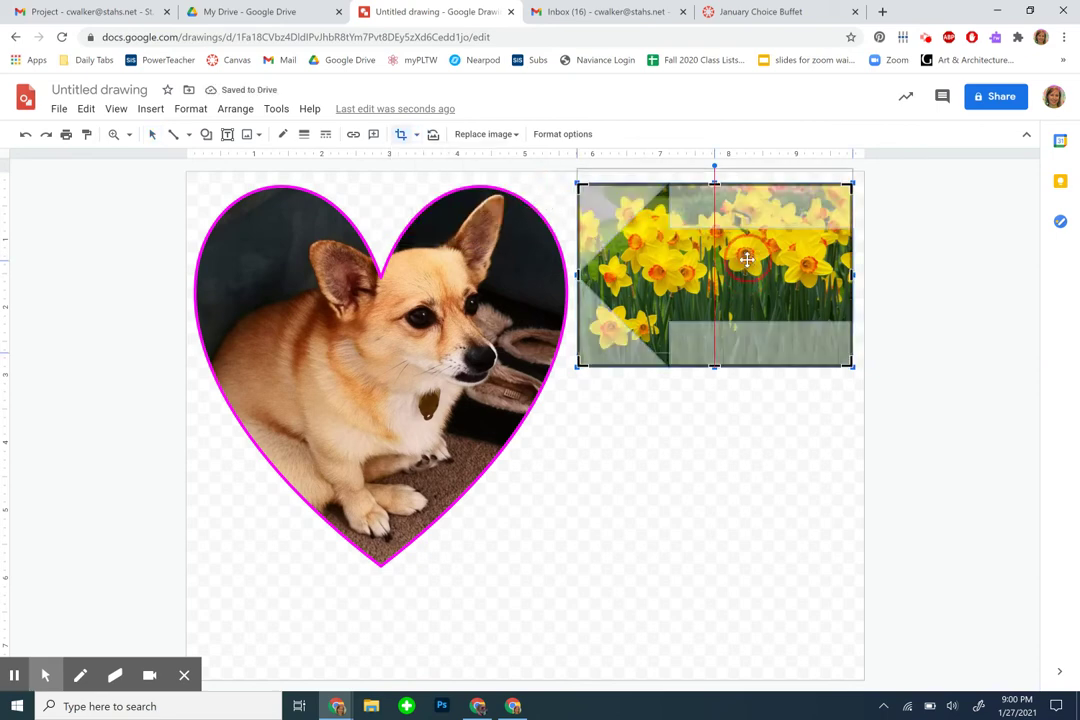
pyautogui.moveTo(746, 259); pyautogui.dragTo(627, 445)
pyautogui.click(705, 441)
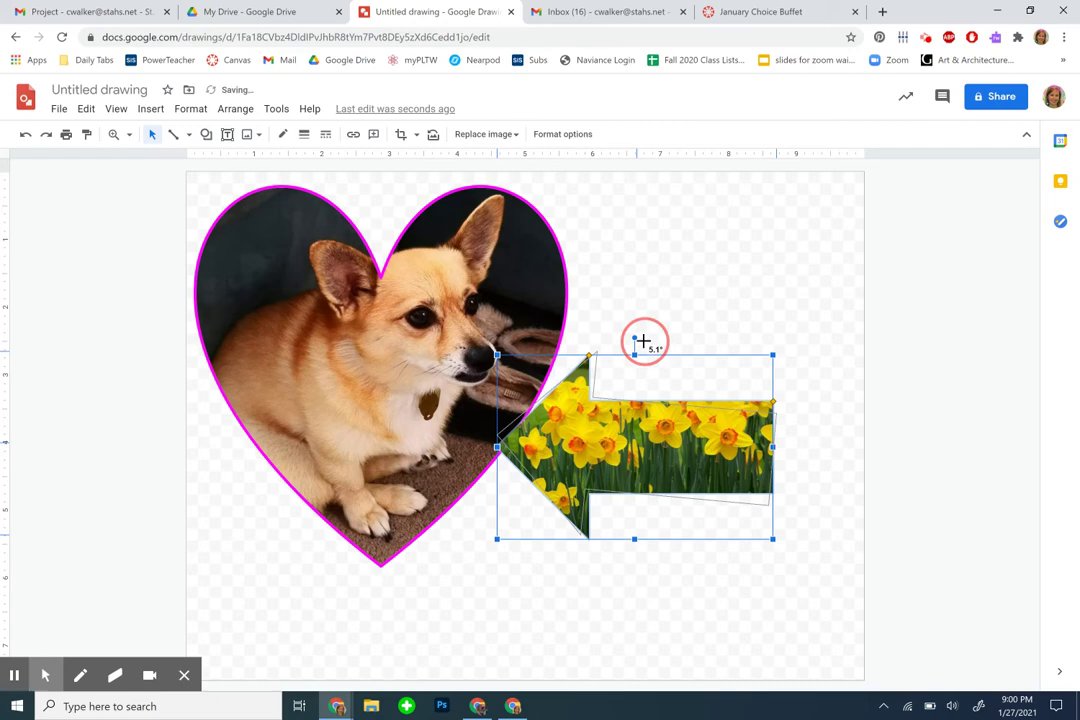
pyautogui.moveTo(634, 339); pyautogui.dragTo(644, 340)
pyautogui.moveTo(590, 452); pyautogui.dragTo(573, 459)
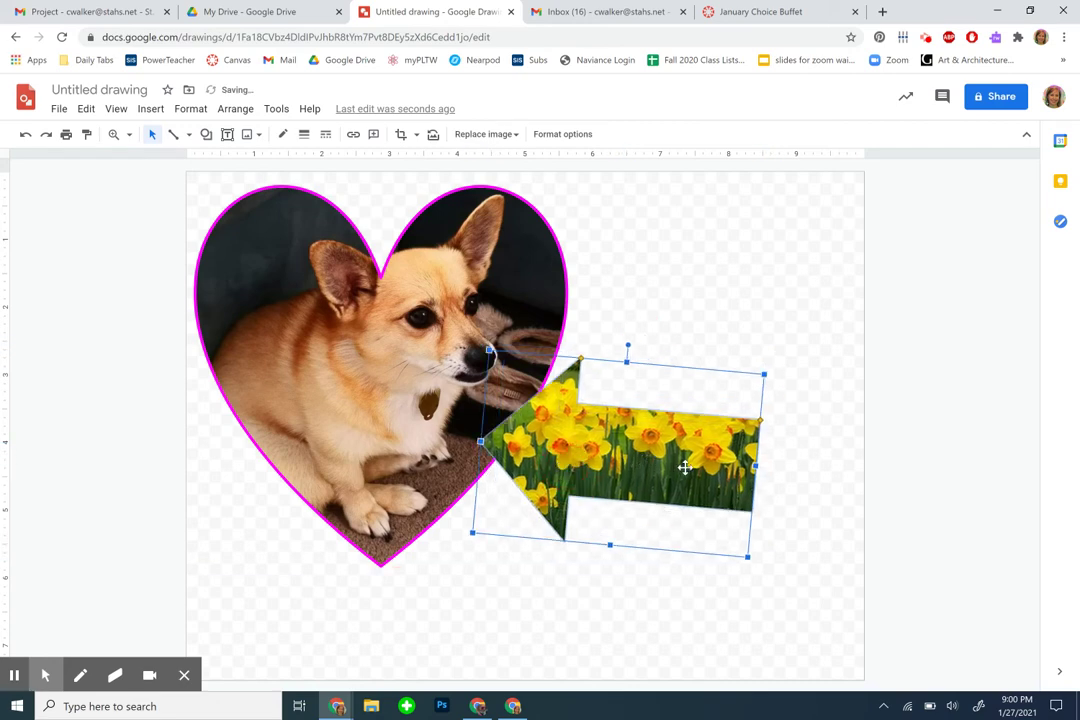
pyautogui.moveTo(747, 557); pyautogui.dragTo(768, 562)
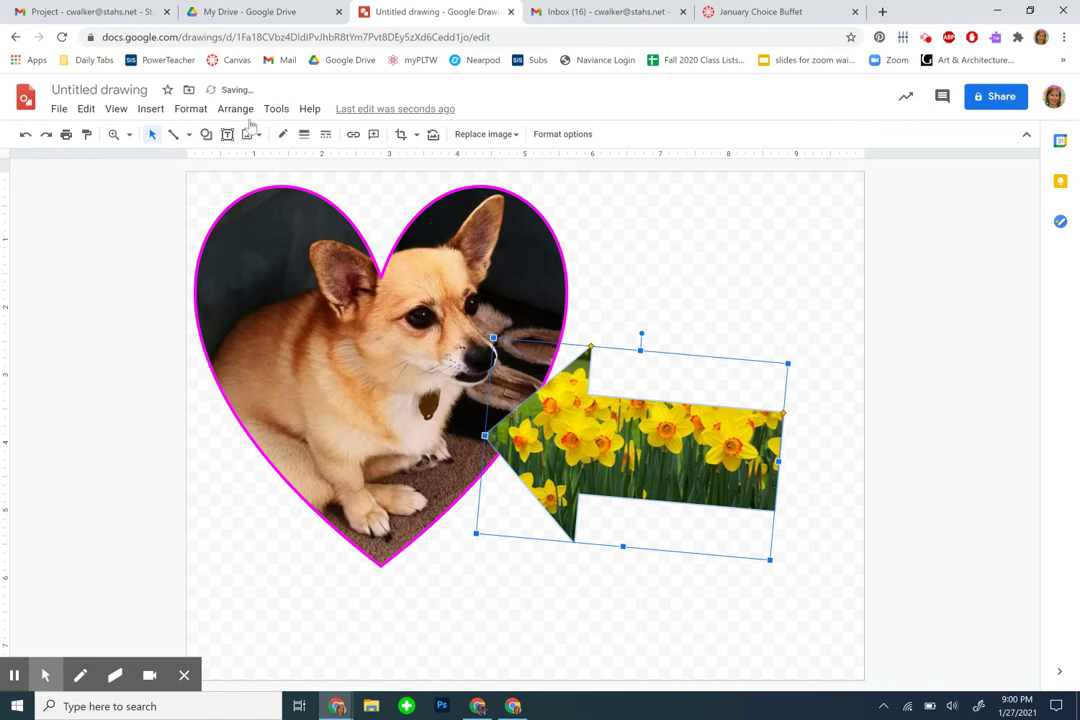
# - Copy the lake photo from Google Photos
pyautogui.click(478, 706)
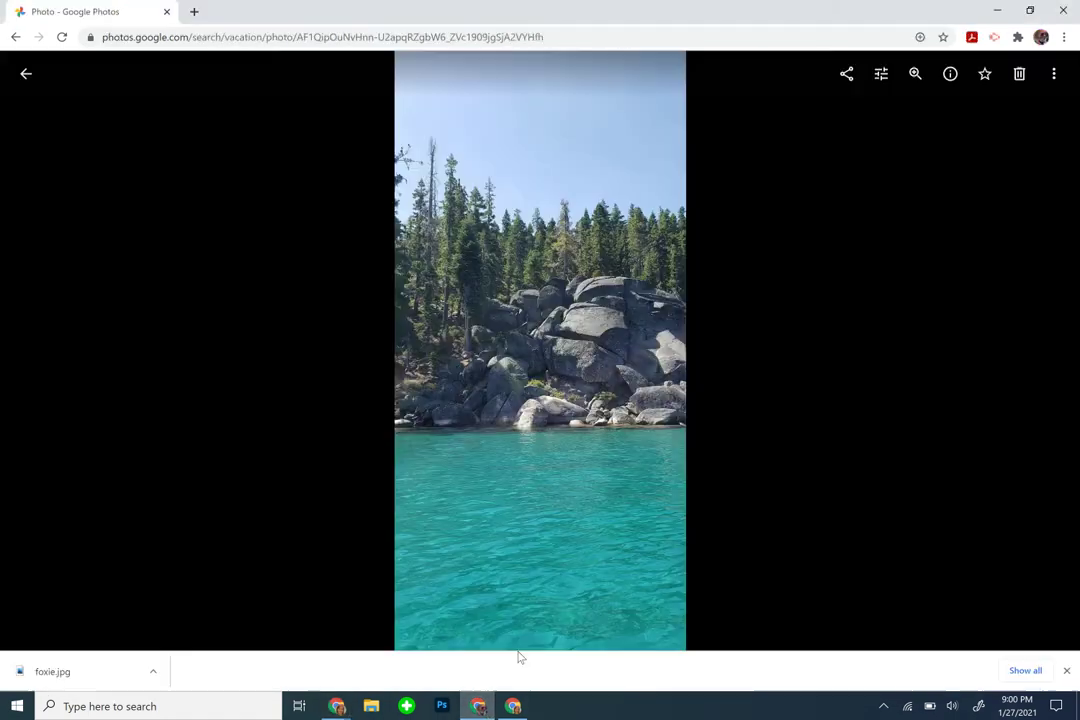
pyautogui.rightClick(535, 408)
pyautogui.click(563, 453)
pyautogui.click(513, 706)
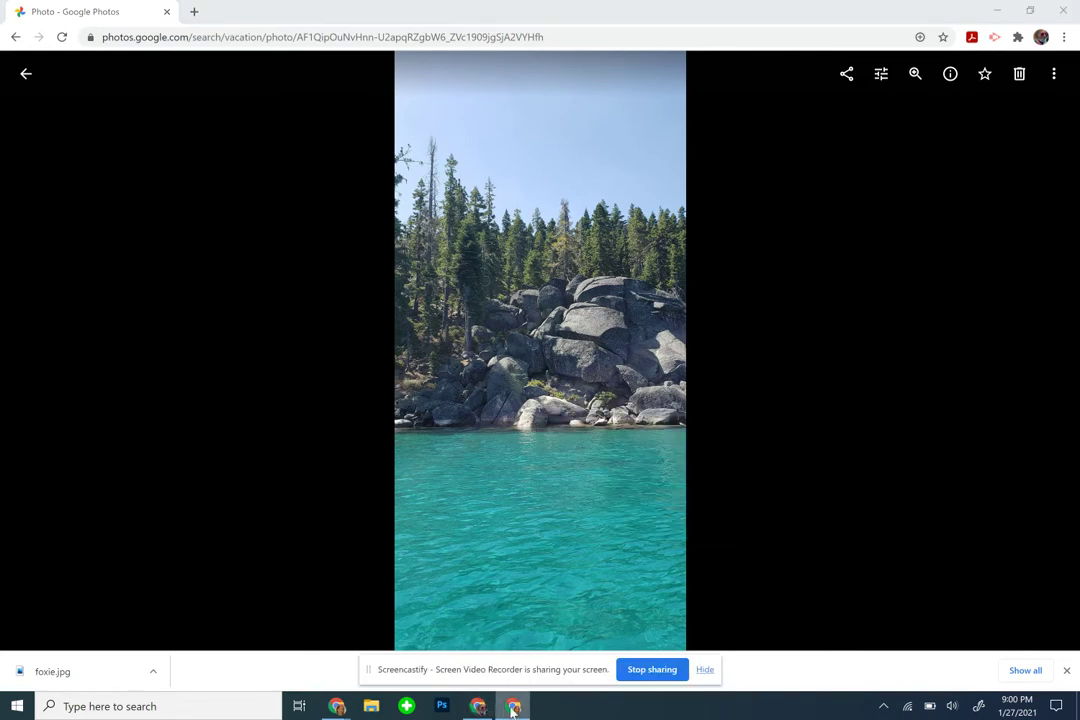
pyautogui.click(997, 10)
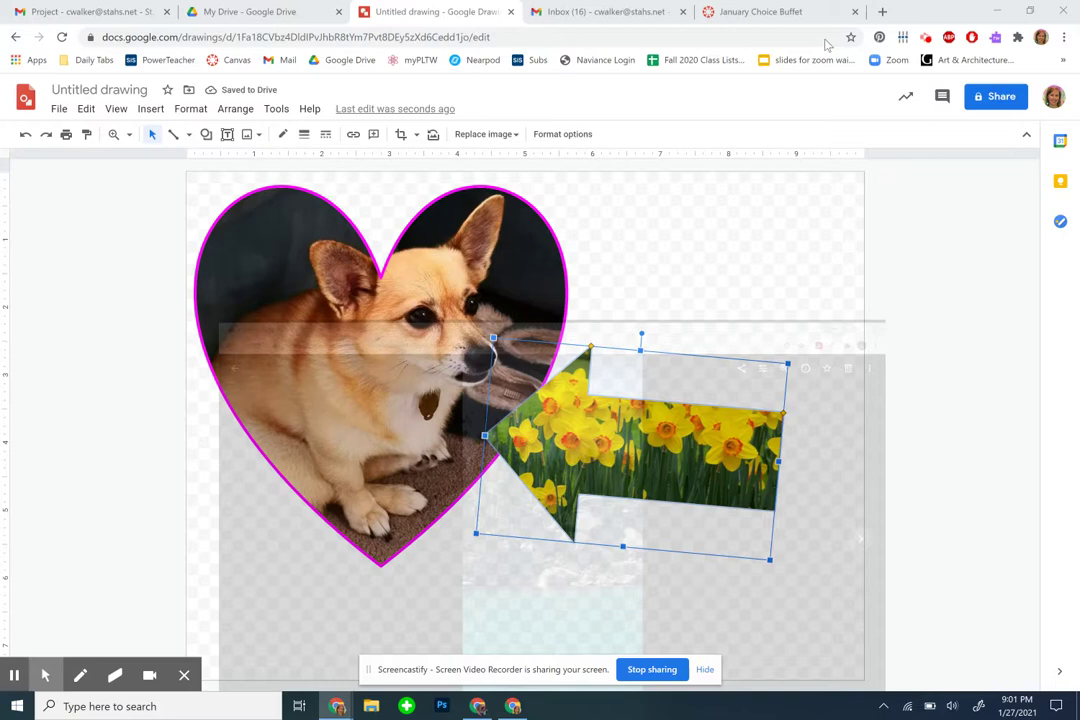
# - Paste the lake photo and mask it into a star with deeper points
pyautogui.click(709, 326)
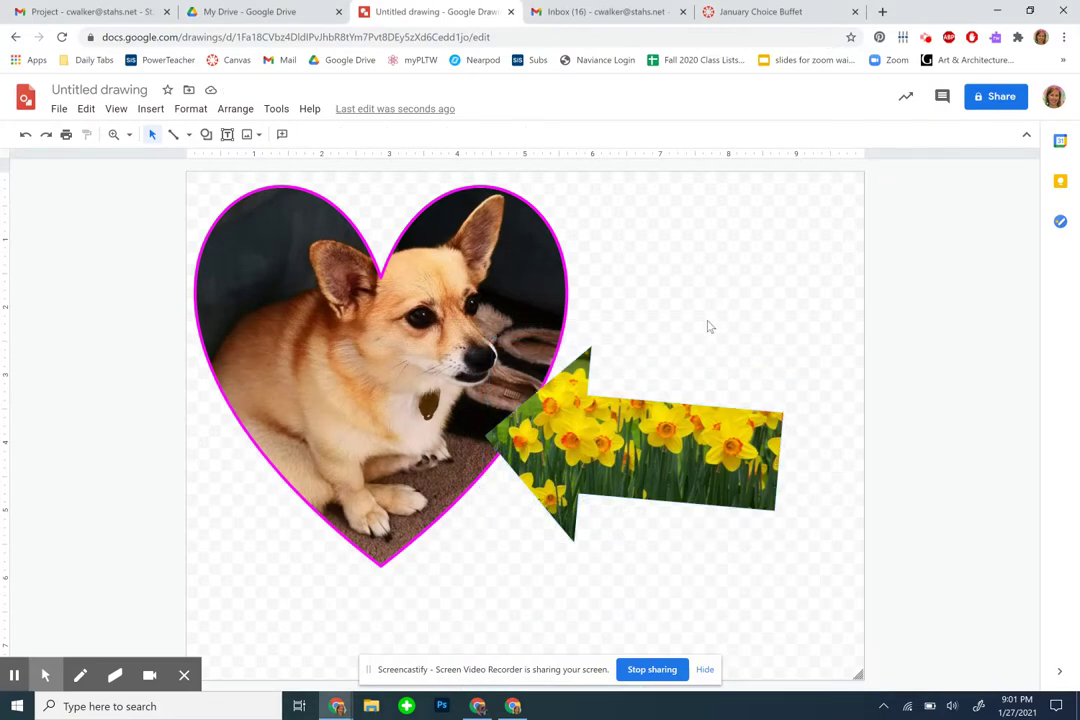
pyautogui.hotkey('ctrl', 'v')
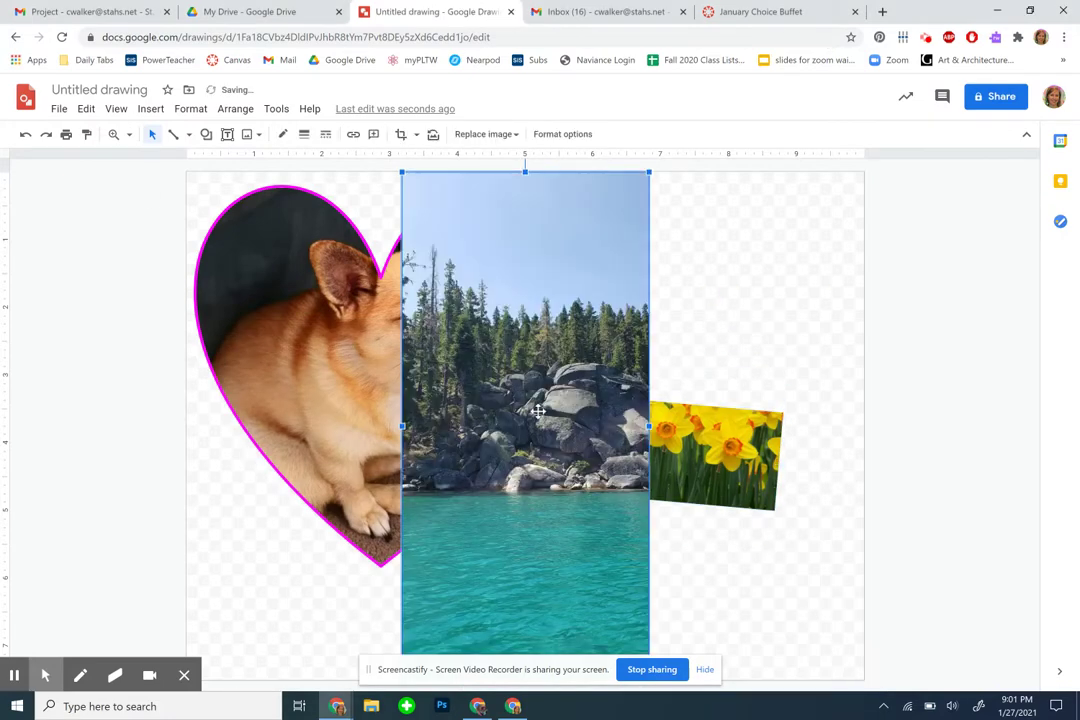
pyautogui.click(416, 134)
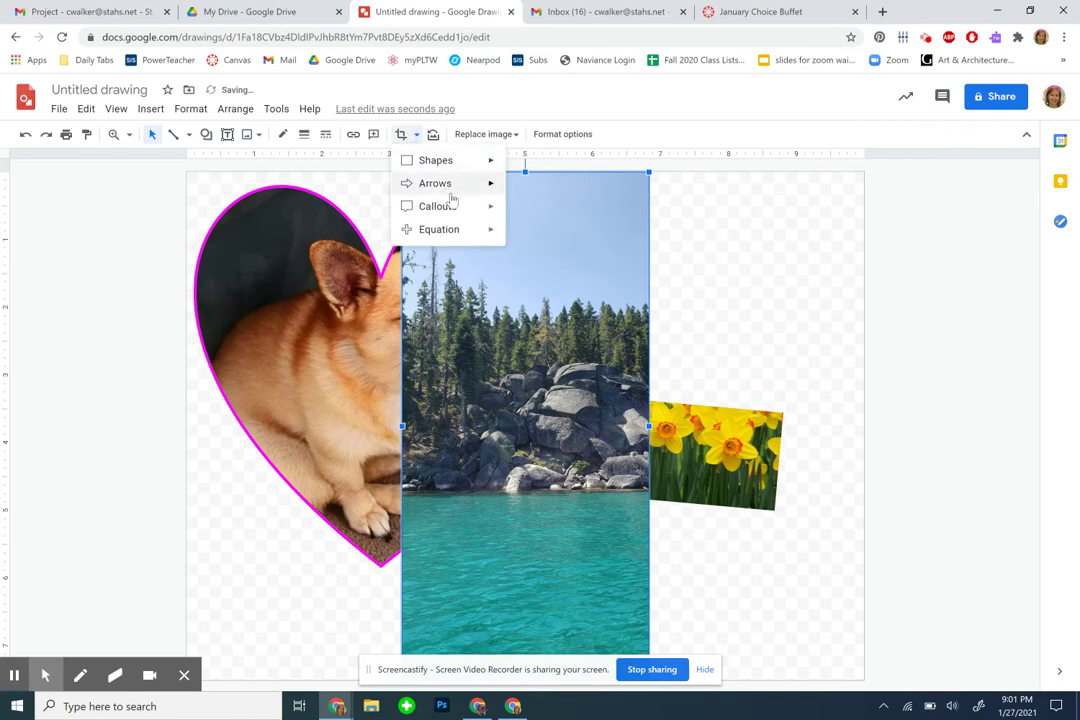
pyautogui.moveTo(437, 206)
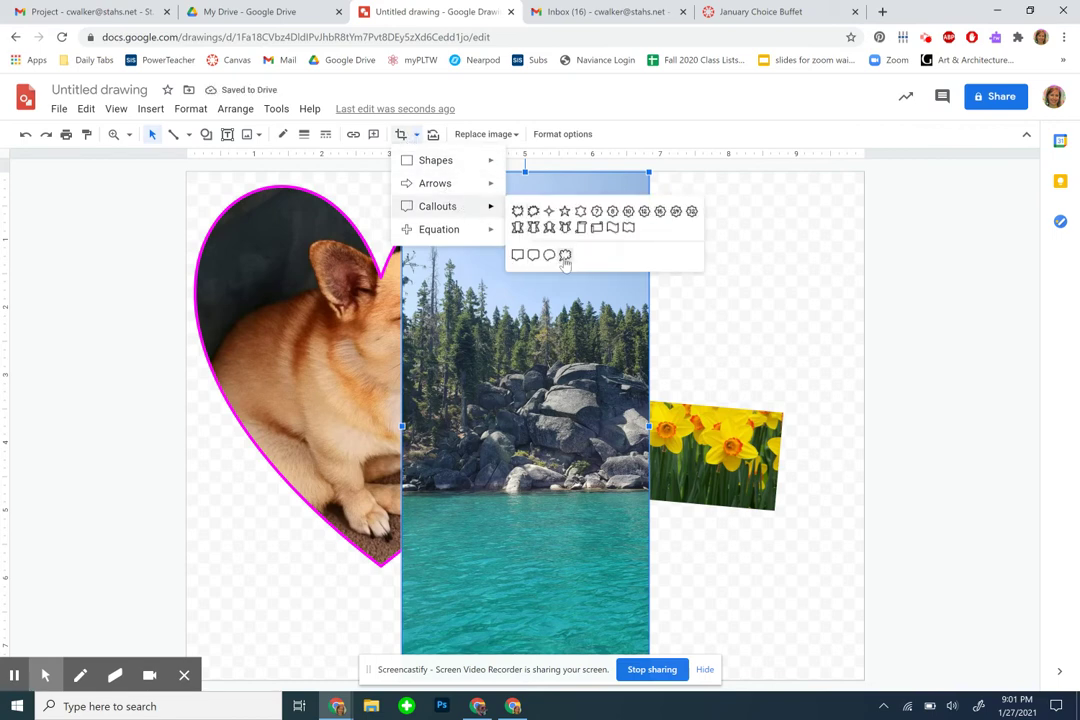
pyautogui.click(628, 211)
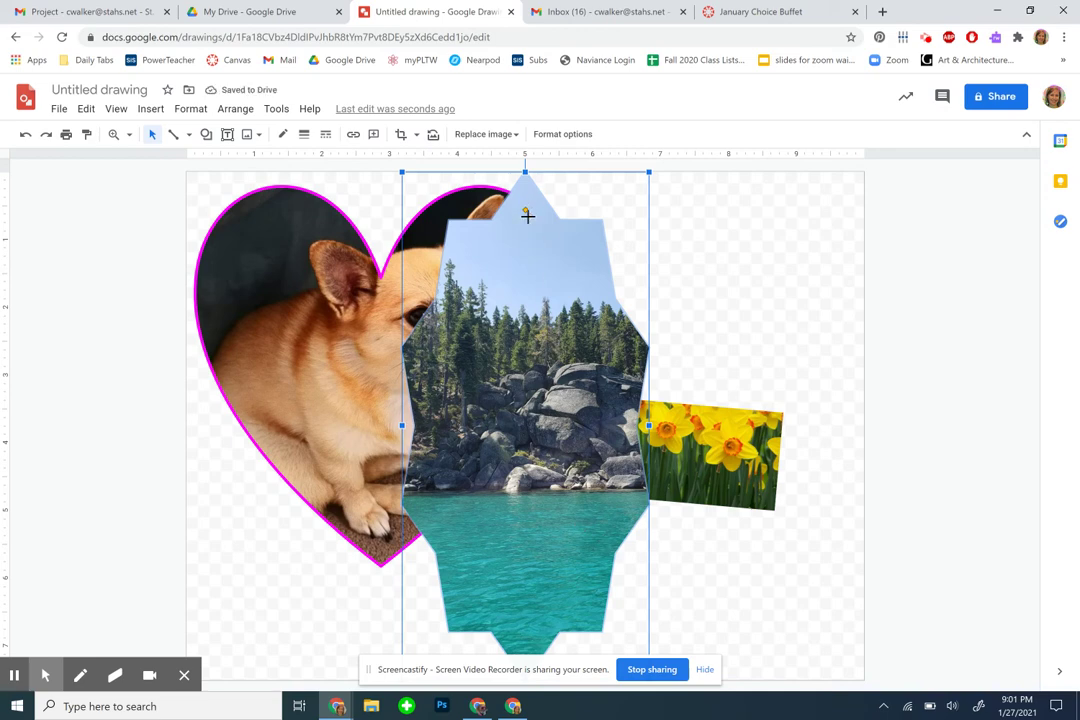
pyautogui.moveTo(527, 208); pyautogui.dragTo(535, 234)
# - Place the lake star right of the heart, behind everything, and reposition the daffodil arrow
pyautogui.click(757, 376)
pyautogui.moveTo(509, 376); pyautogui.dragTo(660, 334)
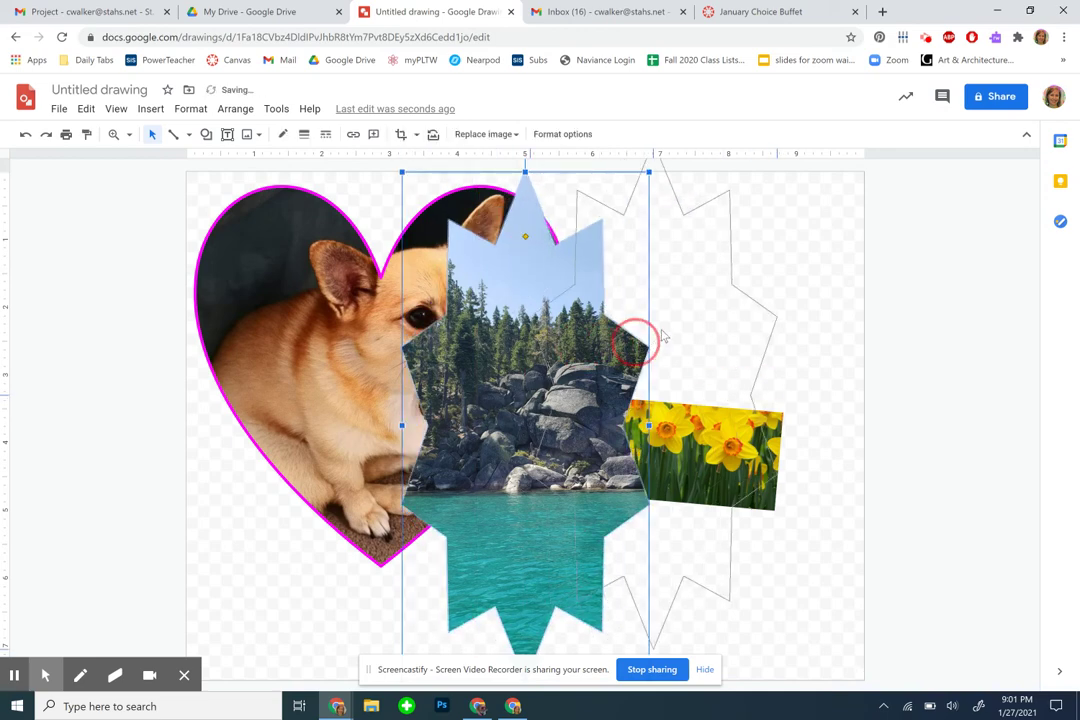
pyautogui.click(236, 109)
pyautogui.moveTo(253, 135)
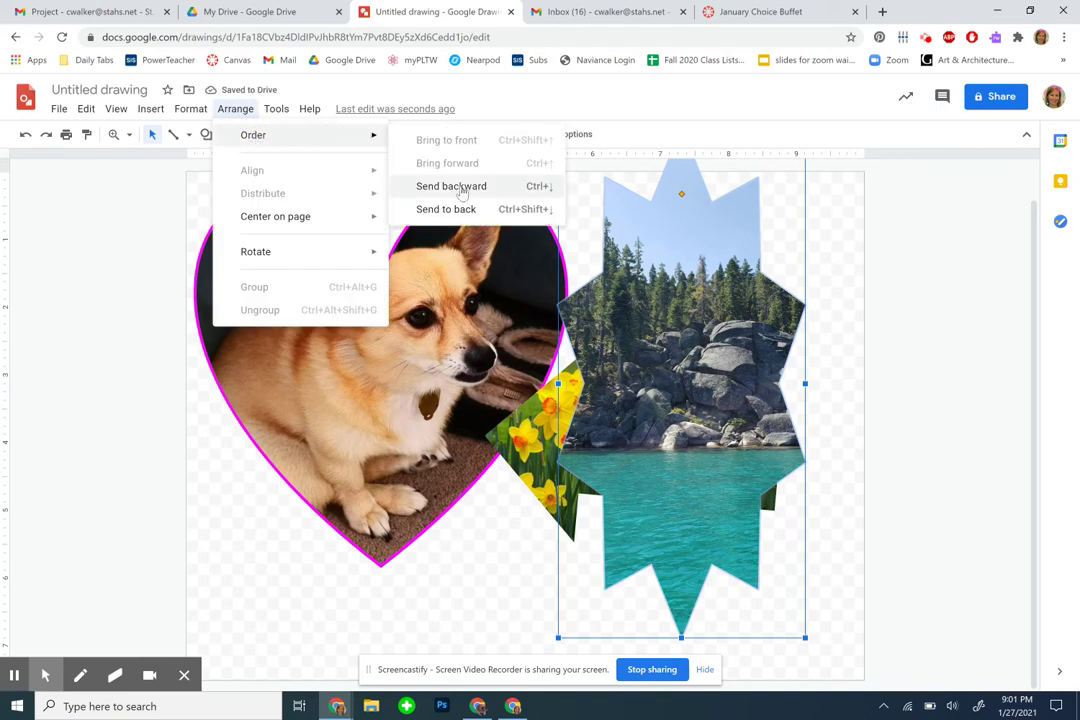
pyautogui.click(478, 209)
pyautogui.moveTo(495, 380)
pyautogui.mouseDown()
pyautogui.moveTo(594, 503)
pyautogui.moveTo(707, 520)
pyautogui.mouseUp()
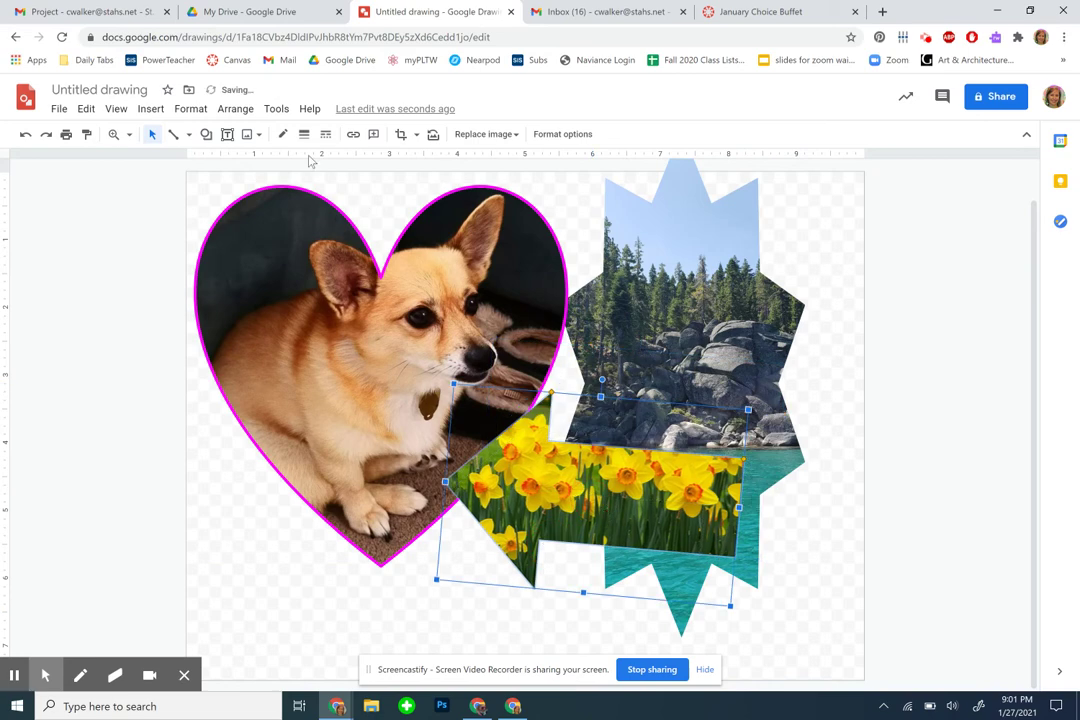
# - Try blue and red recolor presets on the daffodil arrow
pyautogui.click(548, 137)
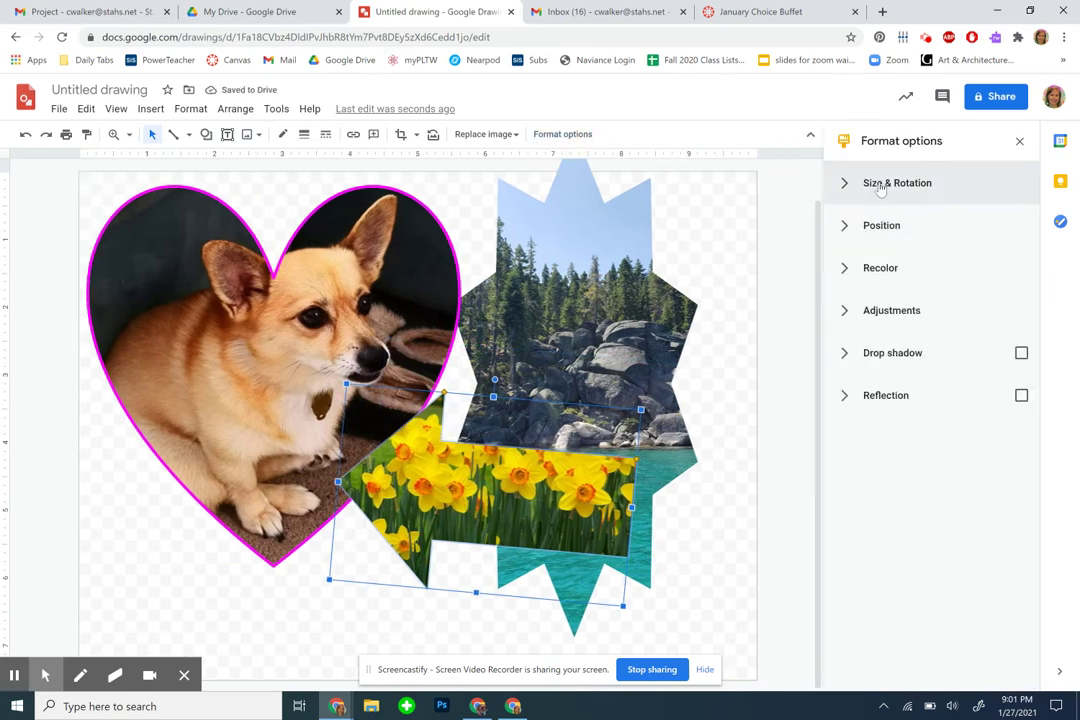
pyautogui.click(848, 268)
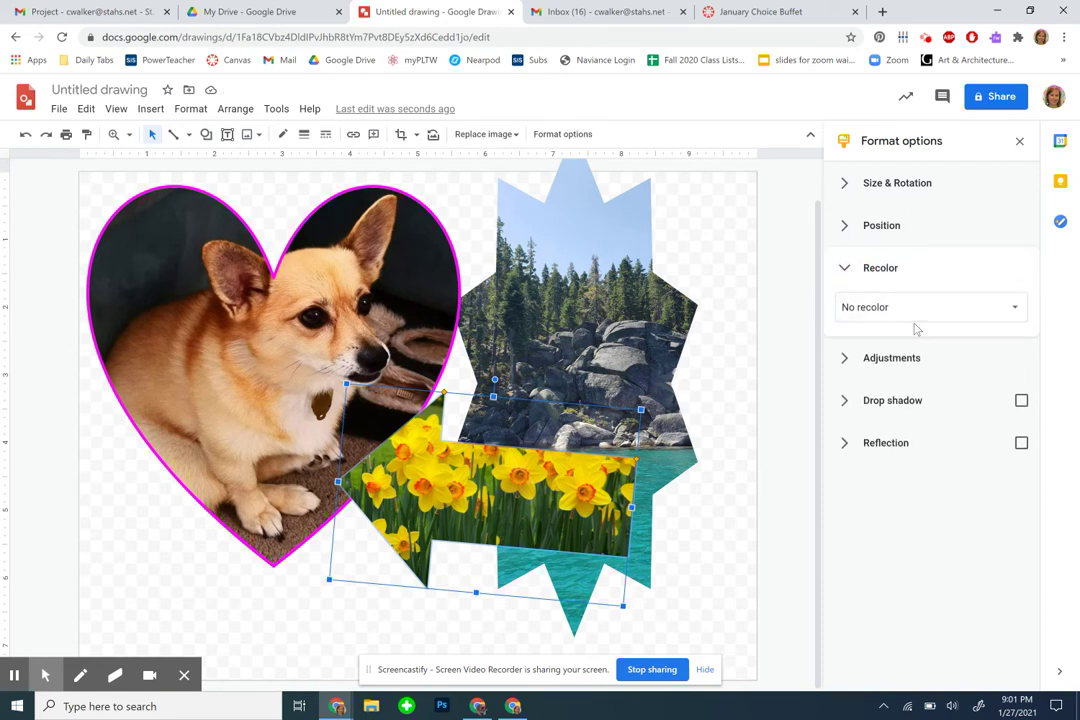
pyautogui.click(848, 308)
pyautogui.click(933, 496)
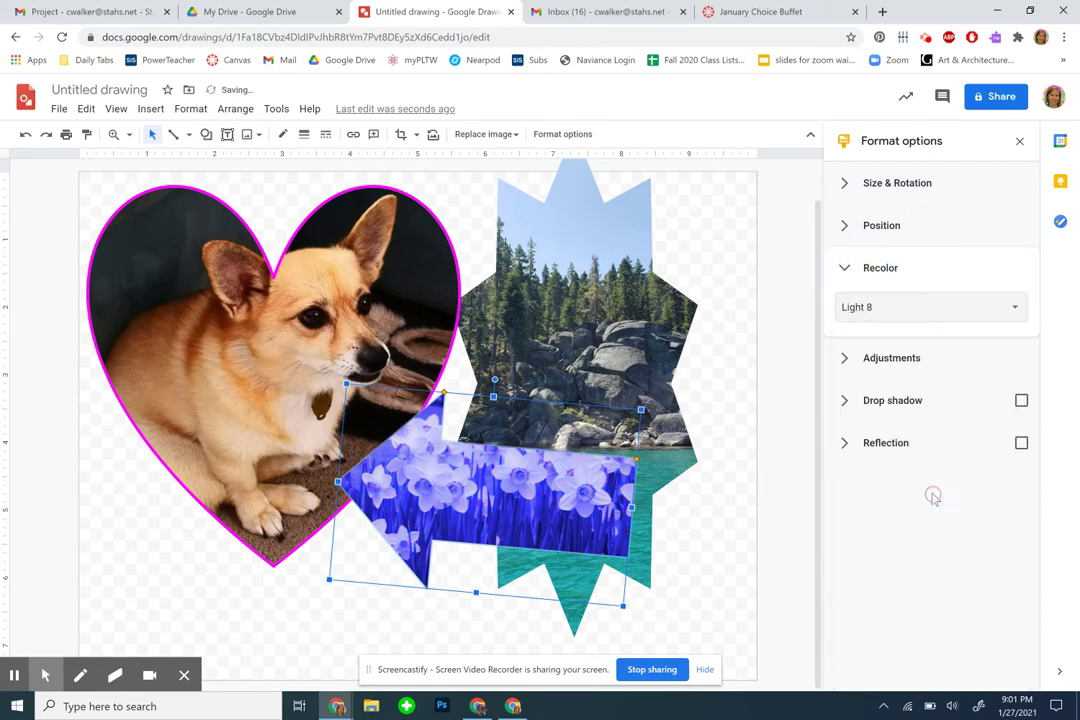
pyautogui.click(894, 310)
pyautogui.click(981, 552)
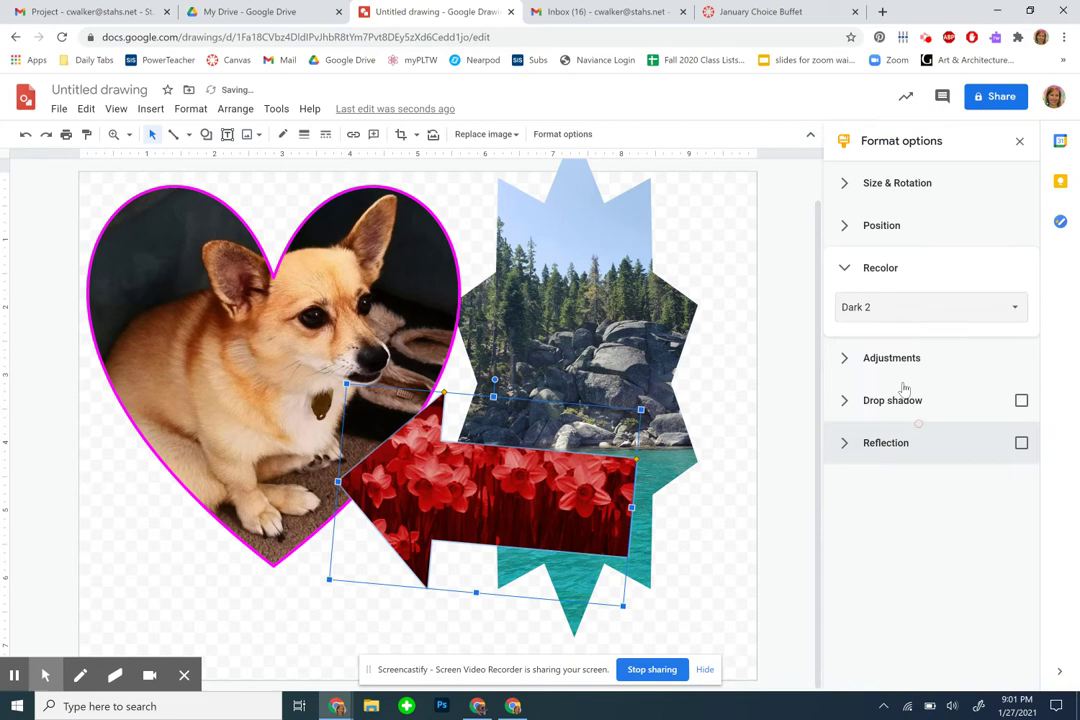
# - Try a teal tint, then restore No recolor and 0 transparency
pyautogui.click(914, 354)
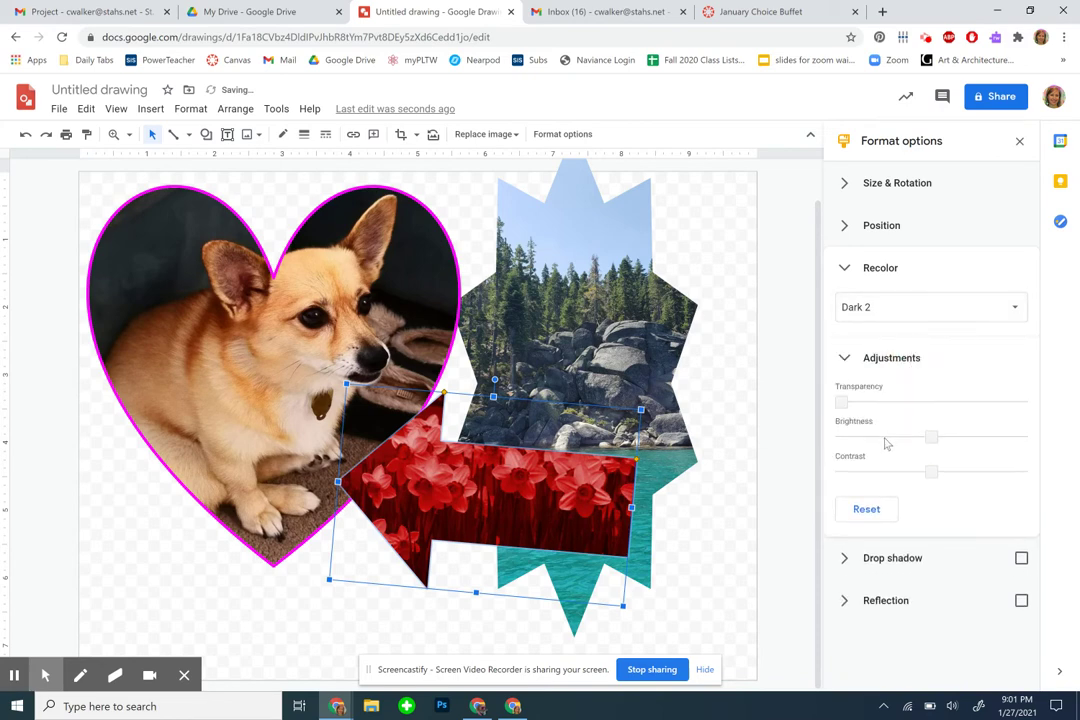
pyautogui.click(880, 312)
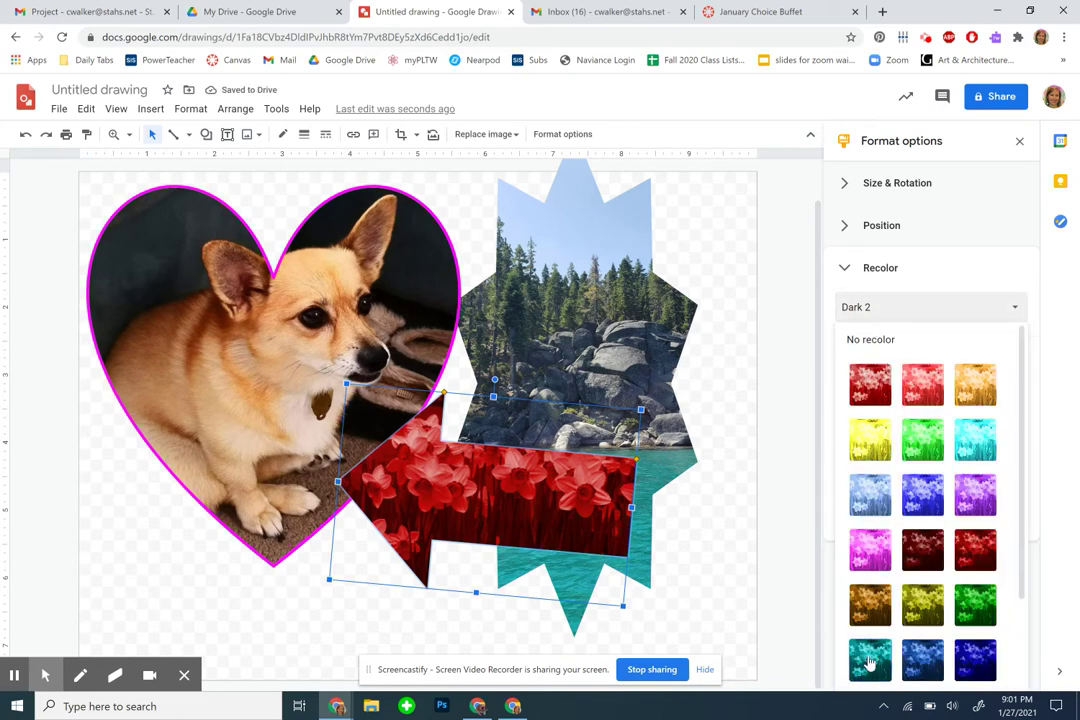
pyautogui.click(870, 660)
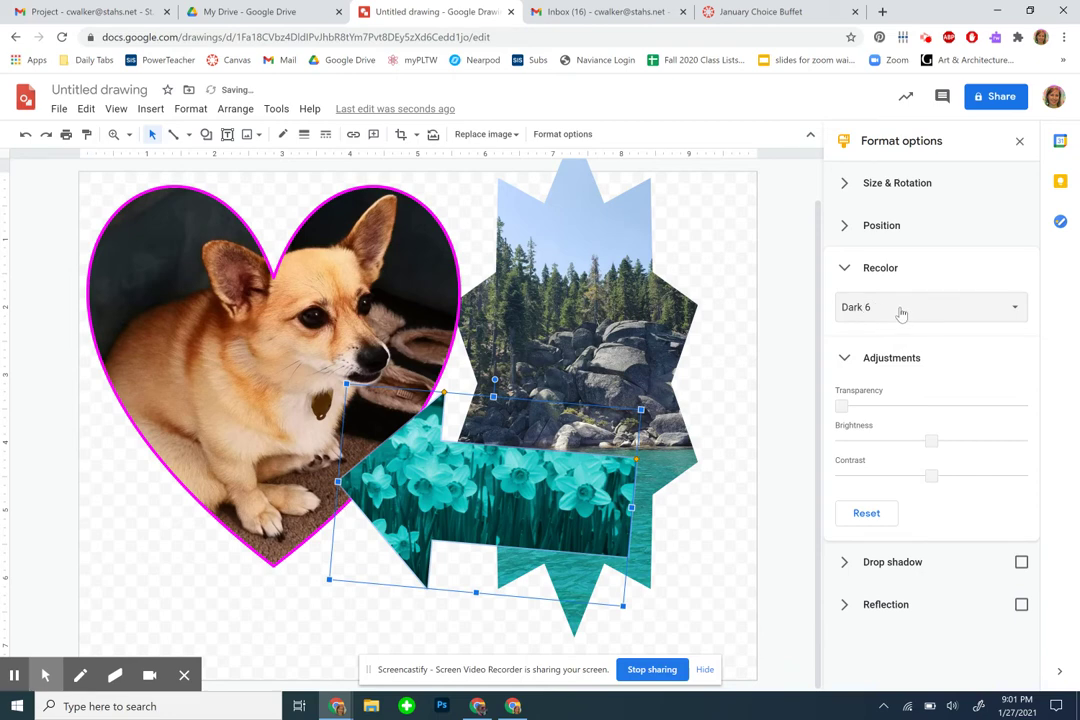
pyautogui.click(899, 308)
pyautogui.click(870, 339)
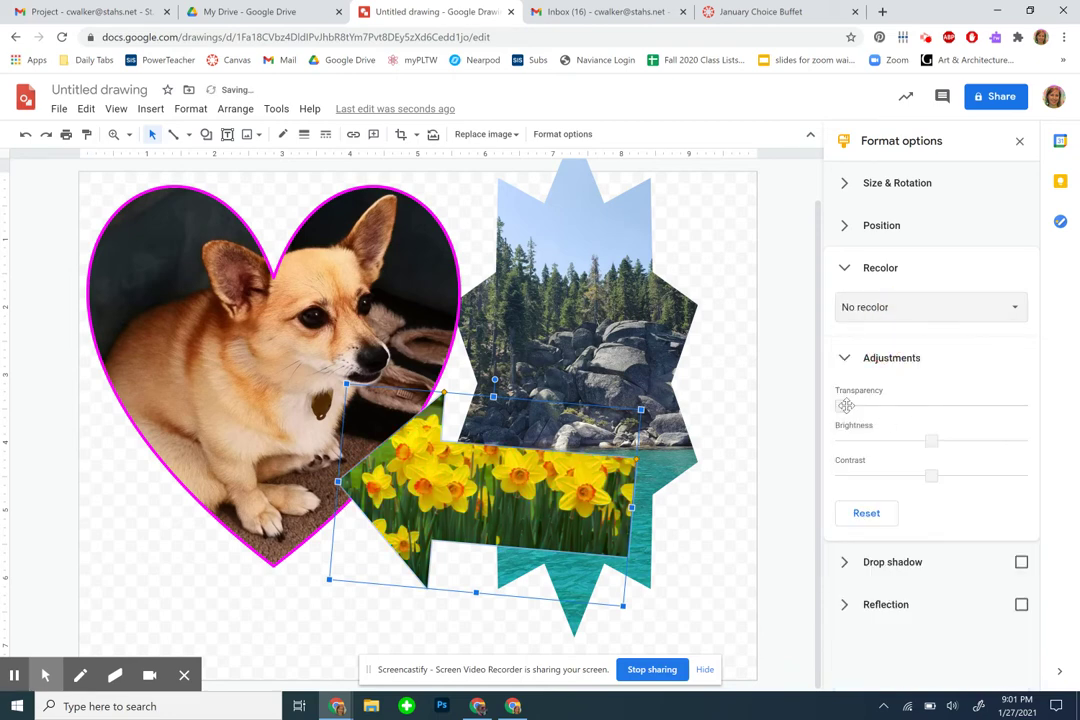
pyautogui.moveTo(846, 405); pyautogui.dragTo(922, 406)
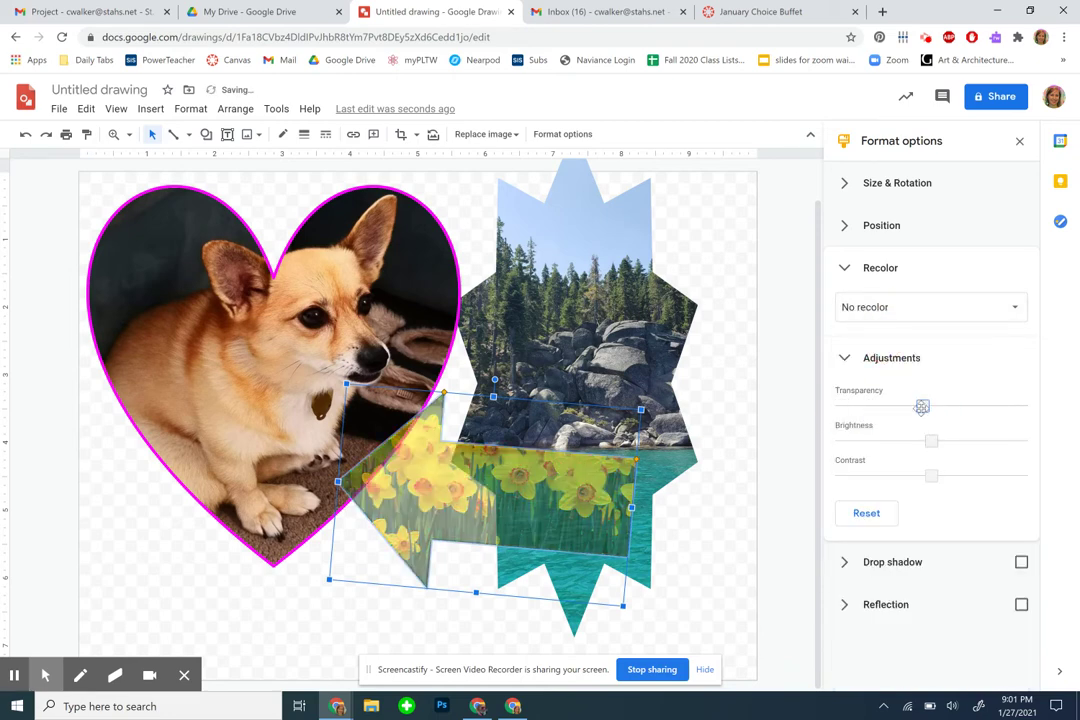
pyautogui.click(840, 406)
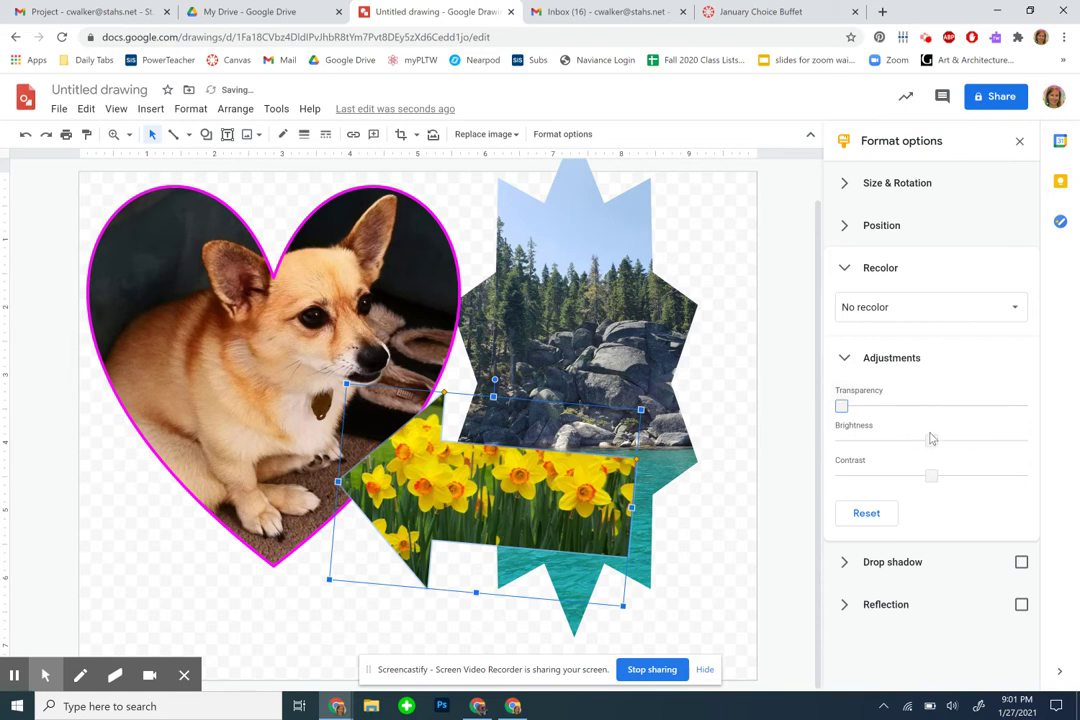
# - Add a lighter drop shadow to the daffodil arrow and move it lower-left
pyautogui.click(852, 563)
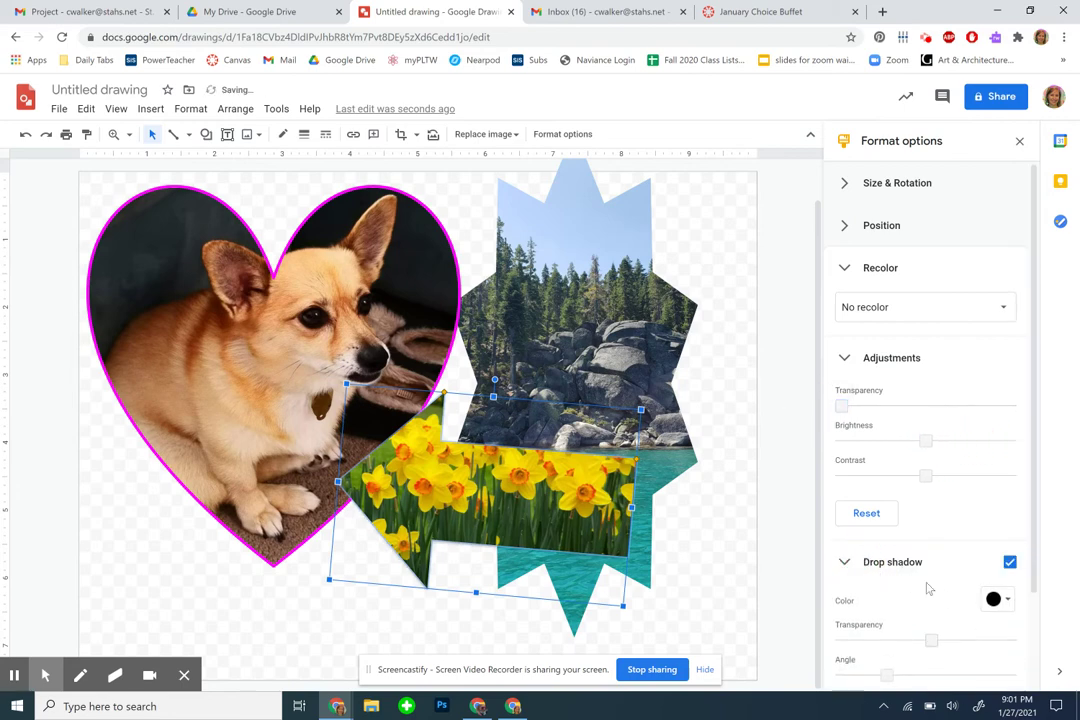
pyautogui.click(968, 640)
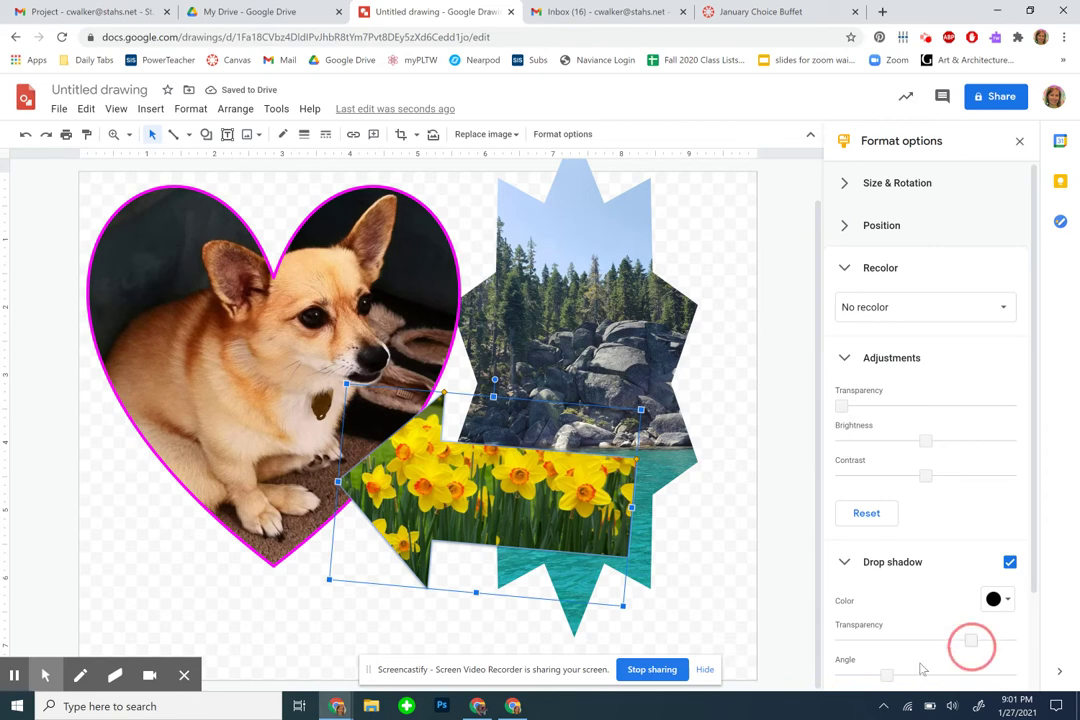
pyautogui.moveTo(515, 488); pyautogui.dragTo(433, 530)
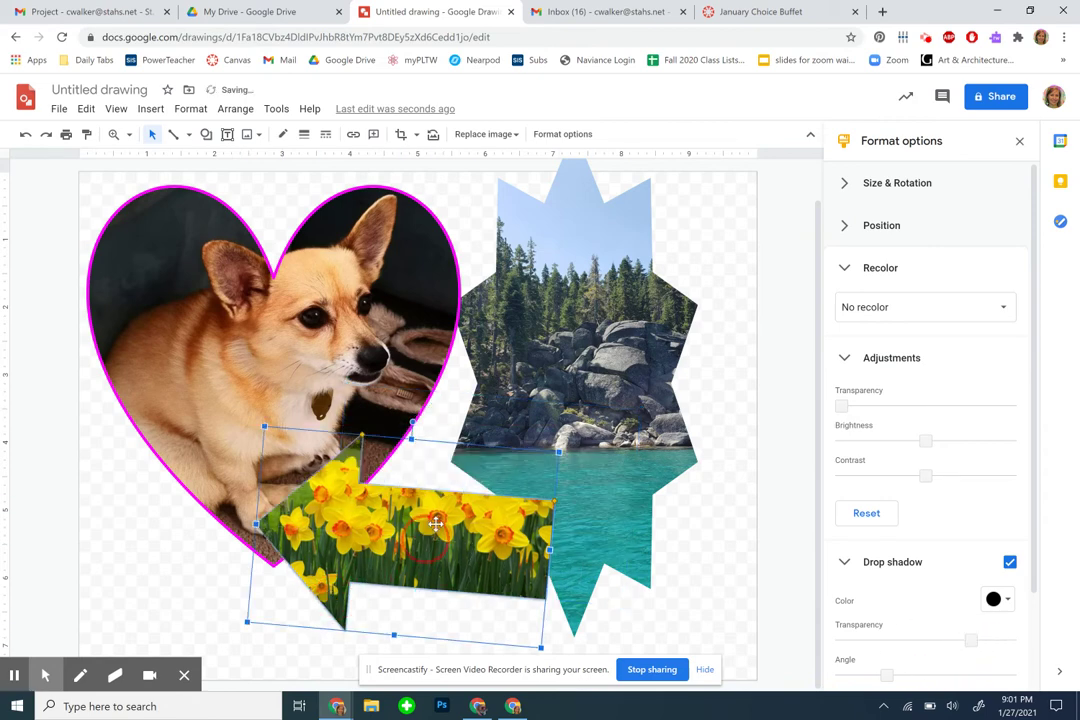
# - Reset the star-shaped lake photo back to a full rectangle
pyautogui.click(584, 377)
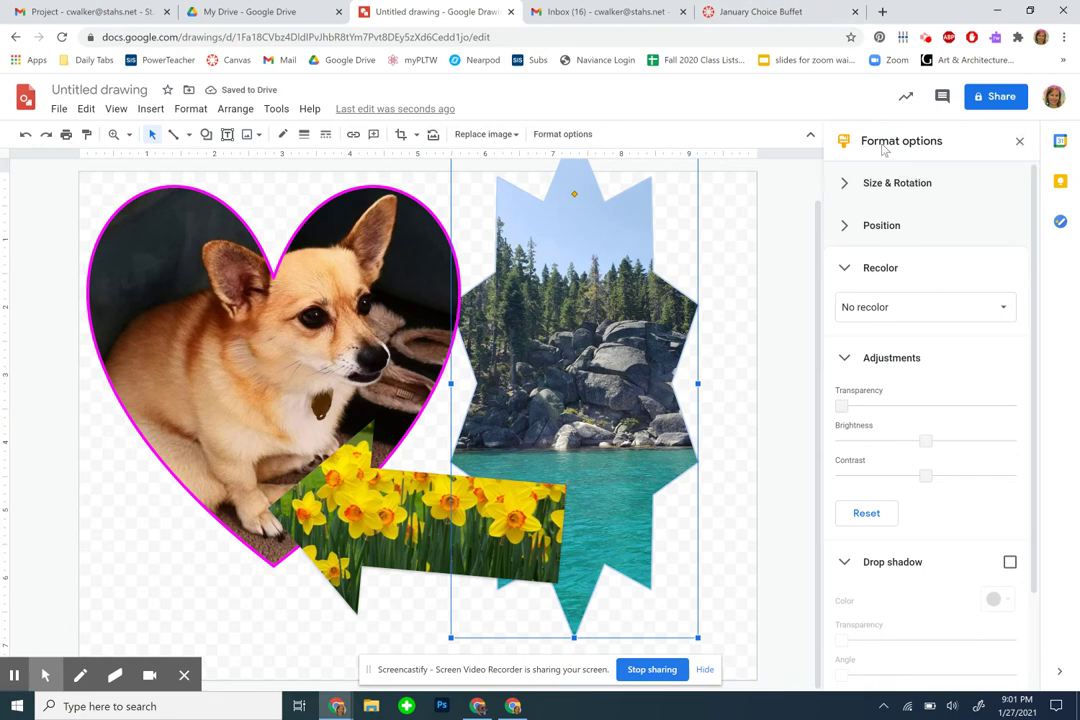
pyautogui.click(433, 135)
pyautogui.click(729, 220)
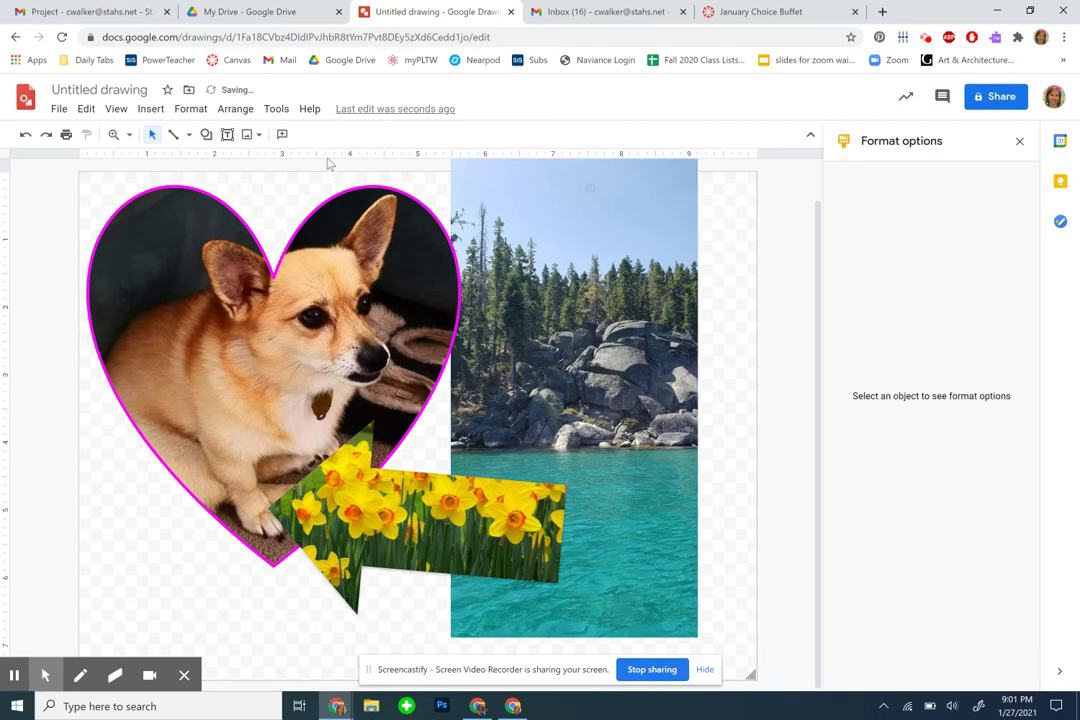
# - Search the web for 'bokeh' and insert the multicoloured bokeh image
pyautogui.click(248, 134)
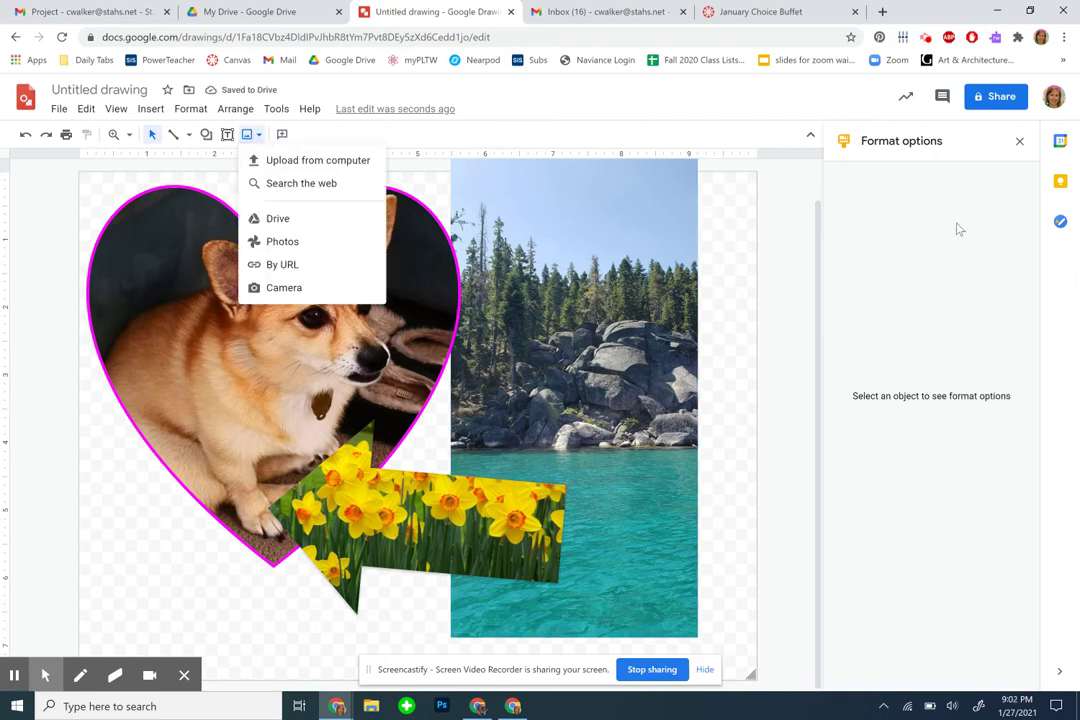
pyautogui.click(293, 184)
pyautogui.moveTo(889, 143); pyautogui.dragTo(694, 140)
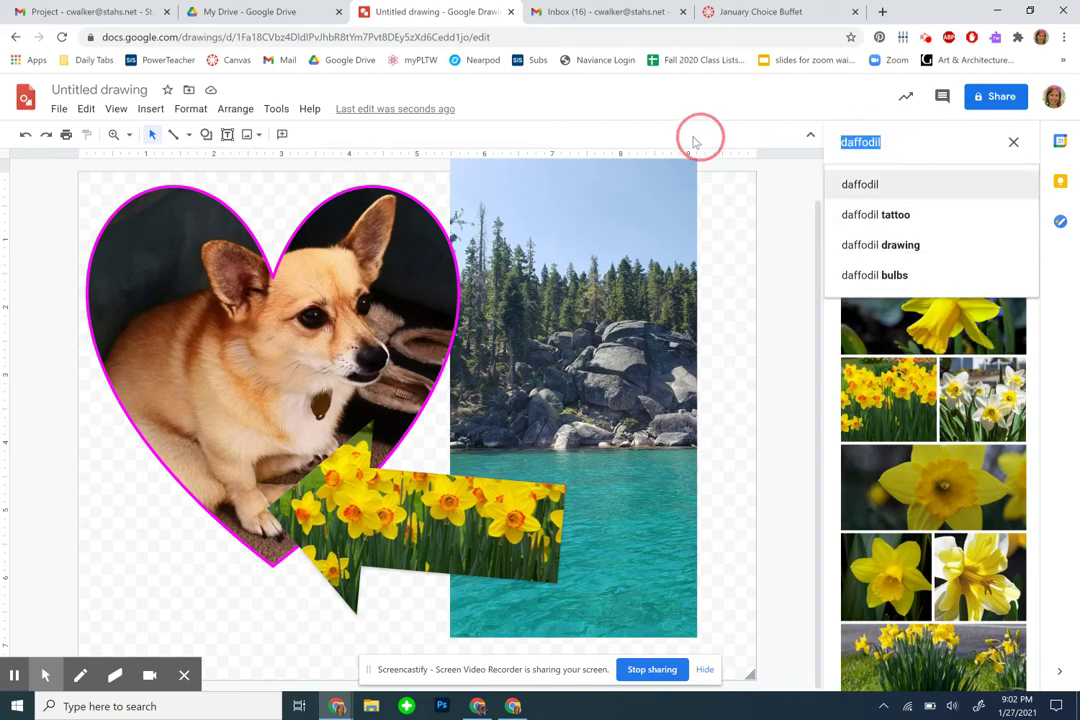
pyautogui.press('BackSpace')
pyautogui.write('bokeh')
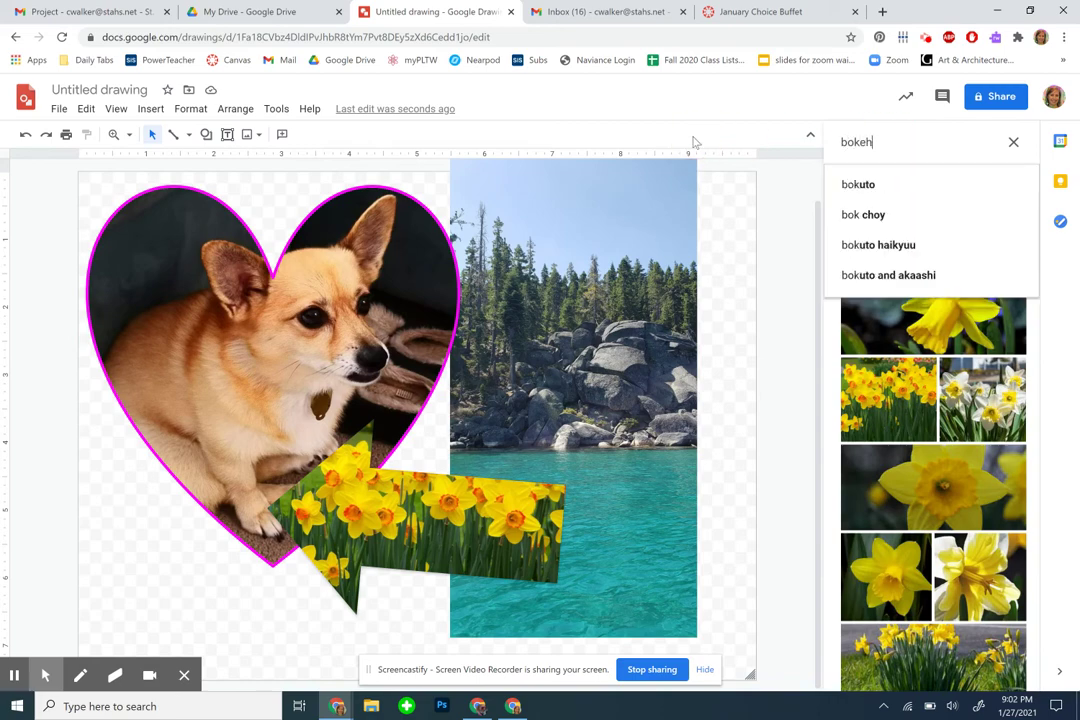
pyautogui.press('Return')
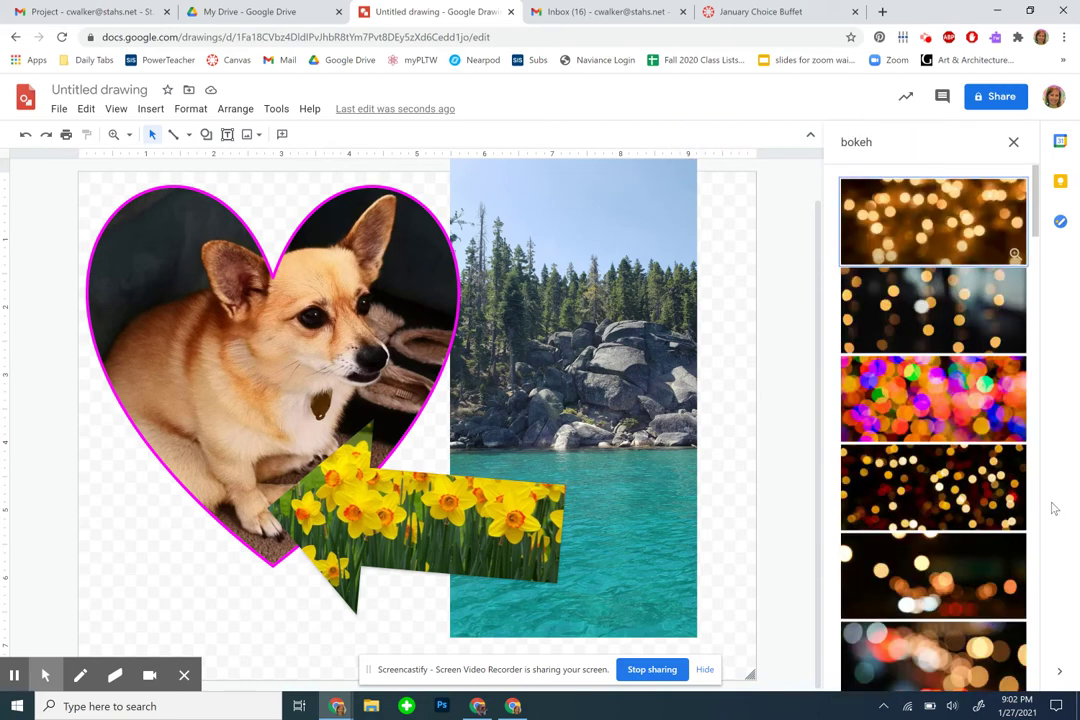
pyautogui.scroll(-3, 948, 400)
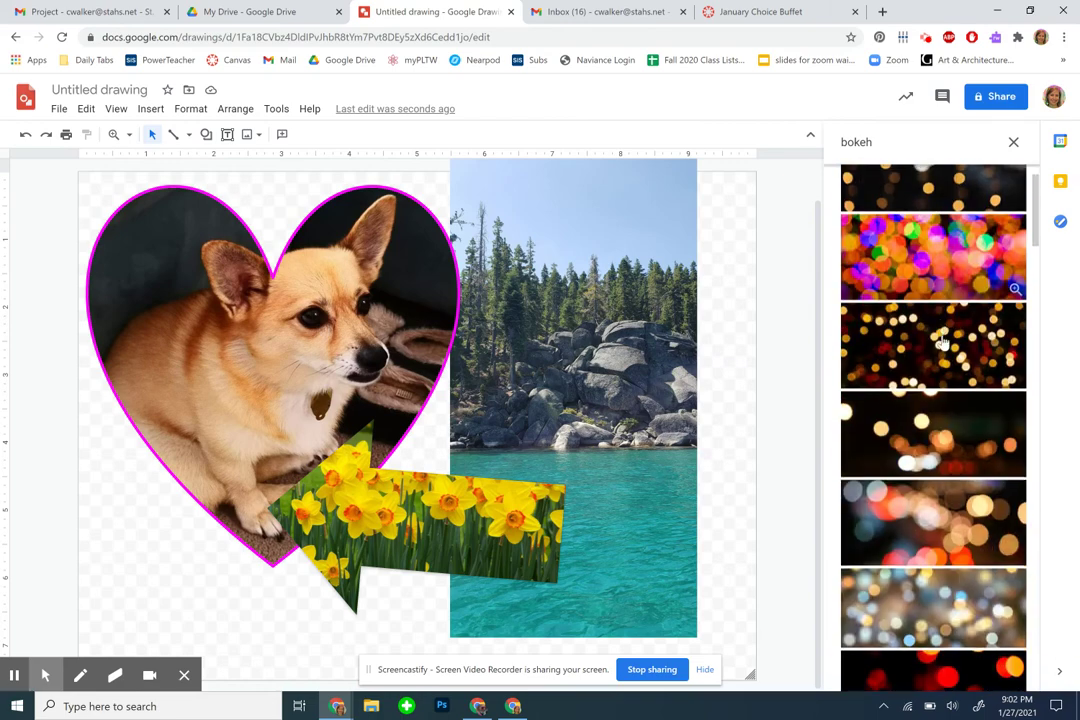
pyautogui.click(933, 255)
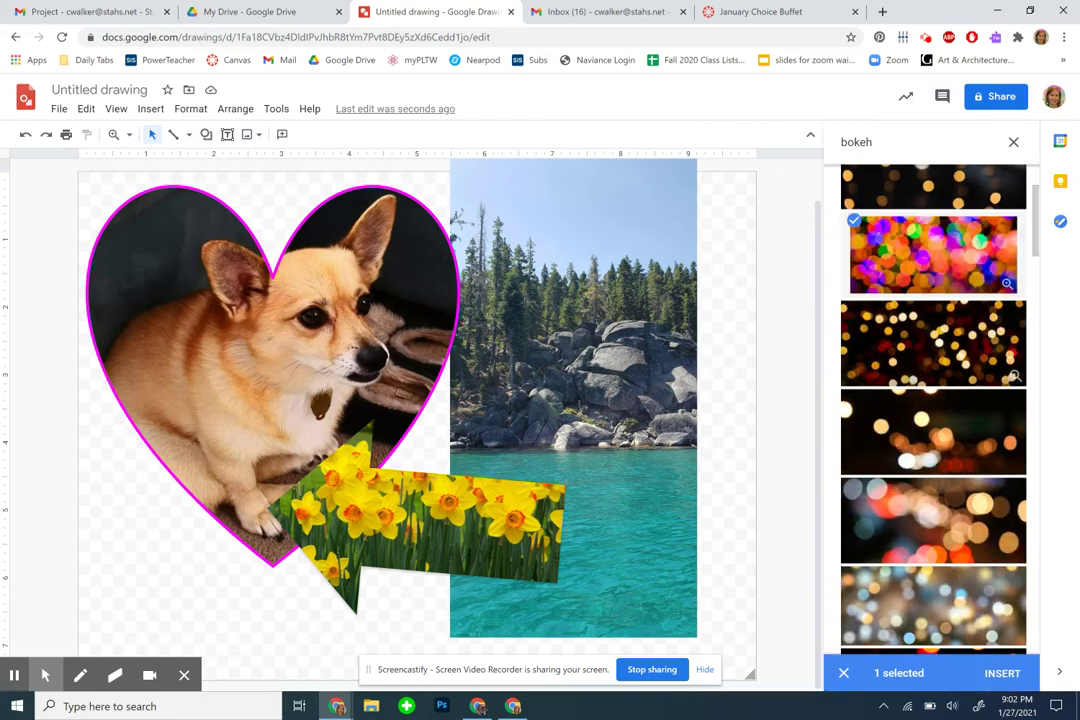
pyautogui.click(995, 670)
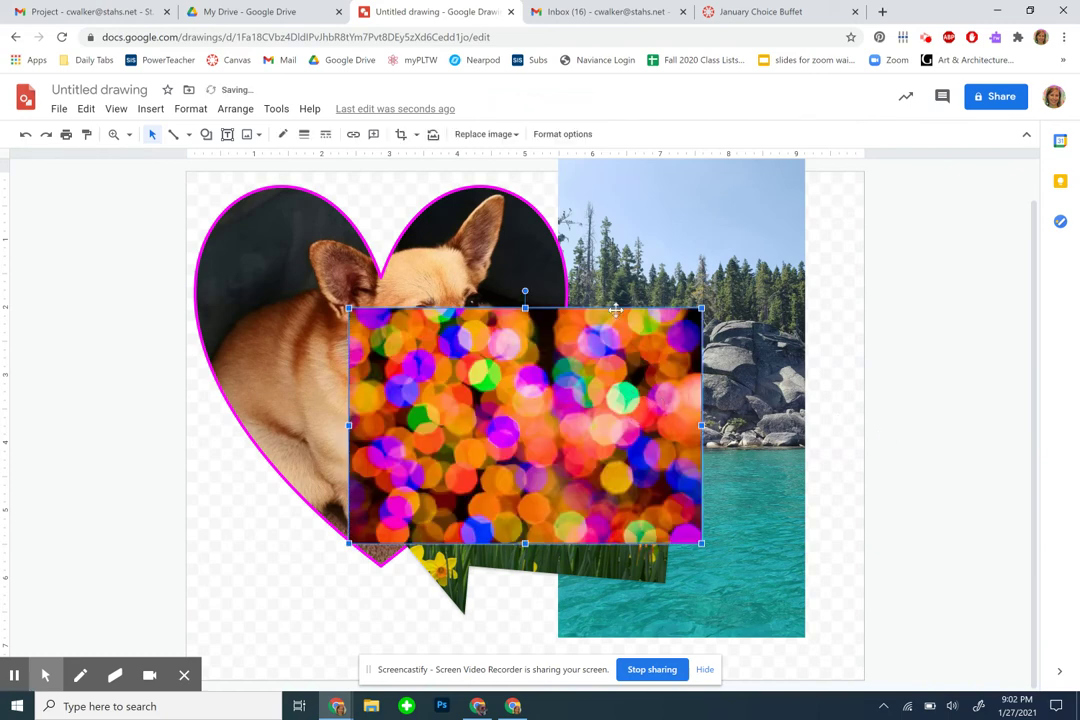
# - Make the bokeh image mostly transparent and enlarge it over the corgi heart
pyautogui.click(563, 134)
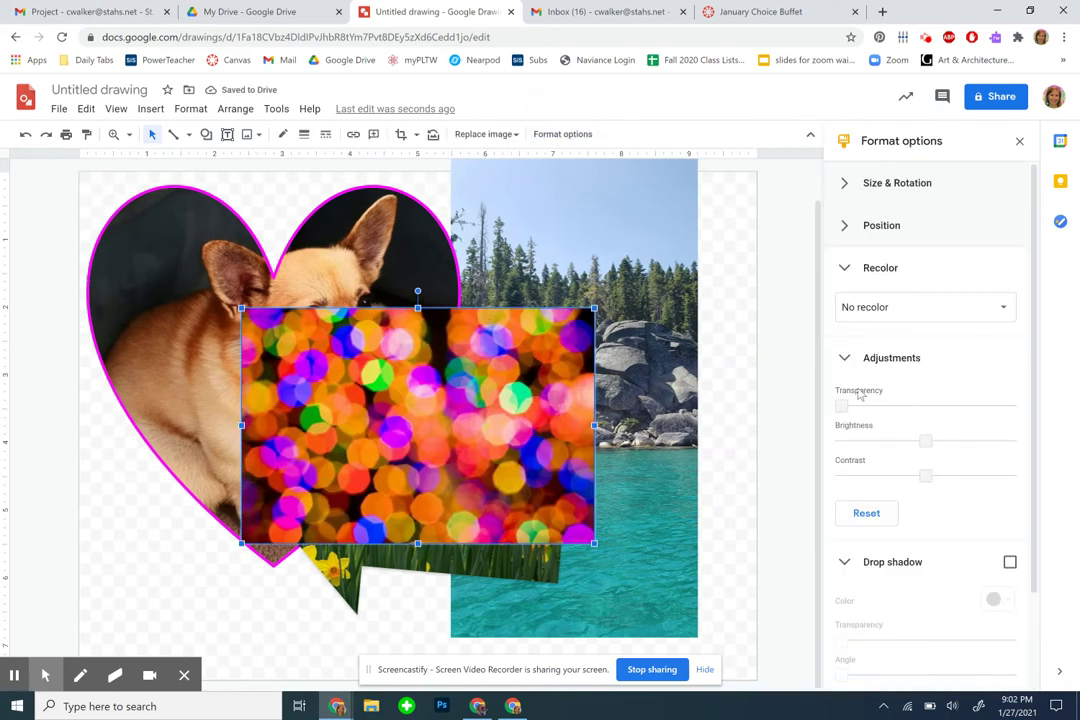
pyautogui.moveTo(847, 404); pyautogui.dragTo(971, 405)
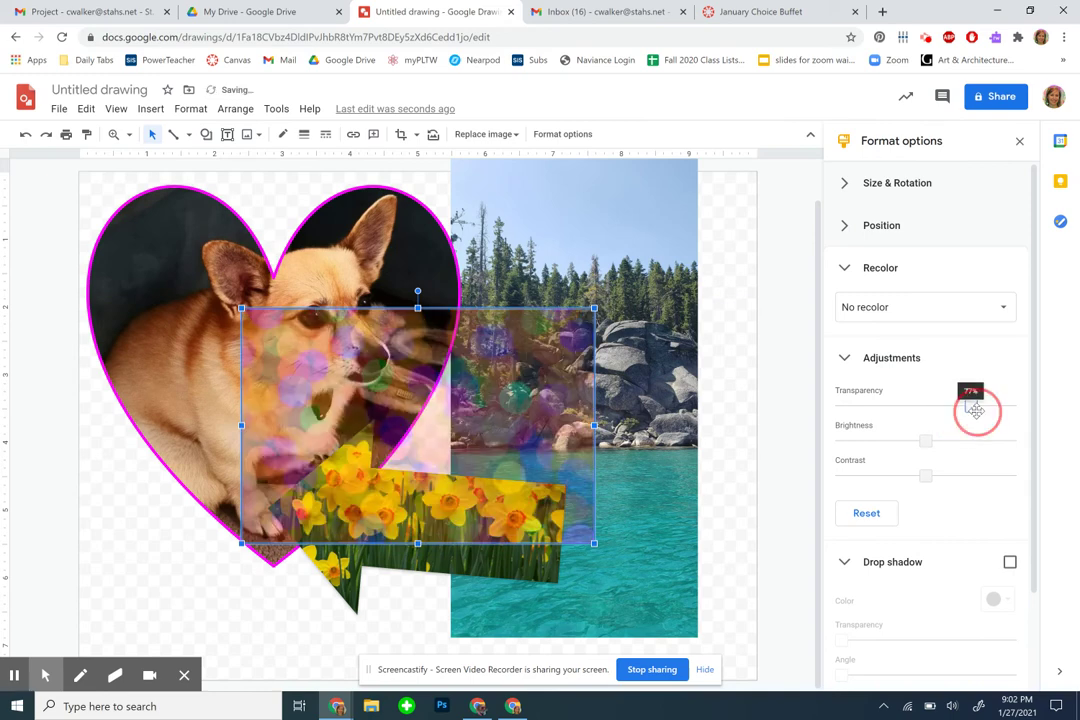
pyautogui.moveTo(515, 399)
pyautogui.mouseDown()
pyautogui.moveTo(341, 303)
pyautogui.moveTo(357, 329)
pyautogui.mouseUp()
pyautogui.moveTo(427, 442); pyautogui.dragTo(505, 488)
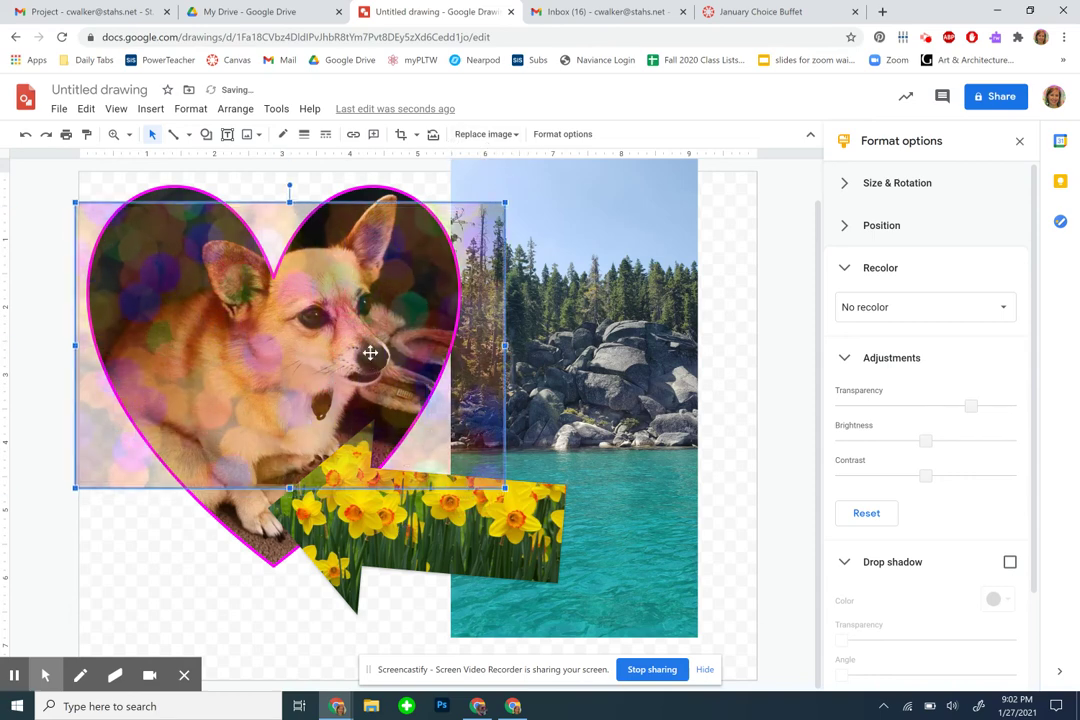
pyautogui.moveTo(418, 359); pyautogui.dragTo(422, 371)
pyautogui.click(628, 384)
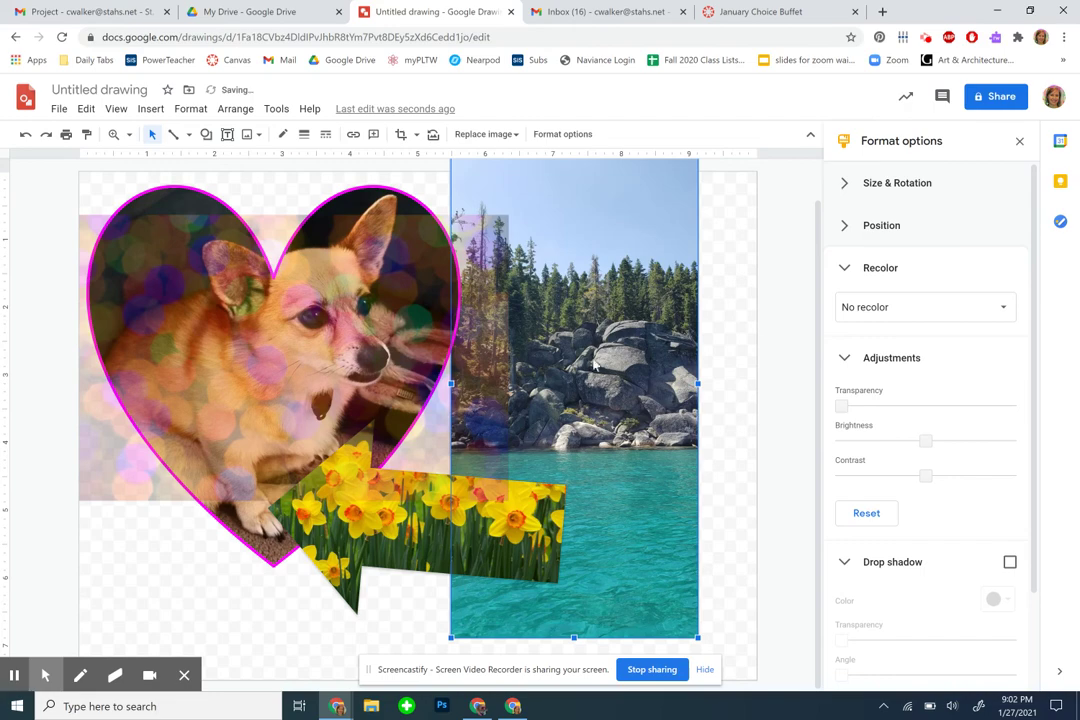
# - Scroll through the example collages on the Canvas assignment, then return to the drawing
pyautogui.click(755, 12)
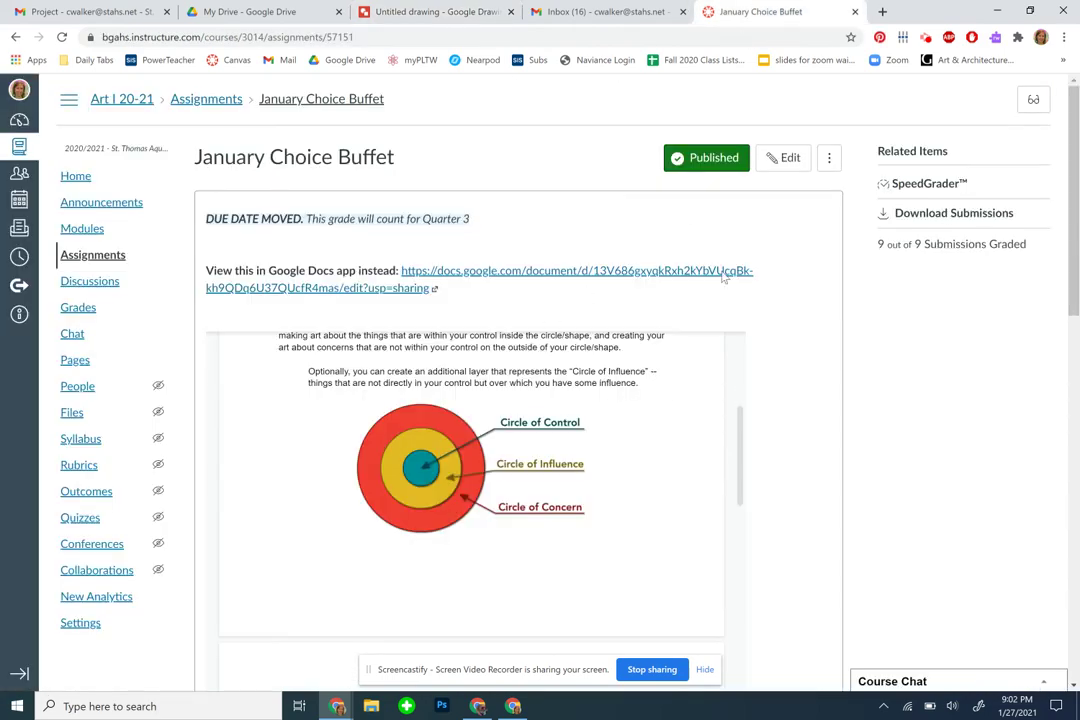
pyautogui.scroll(-5, 711, 379)
pyautogui.scroll(-10, 786, 523)
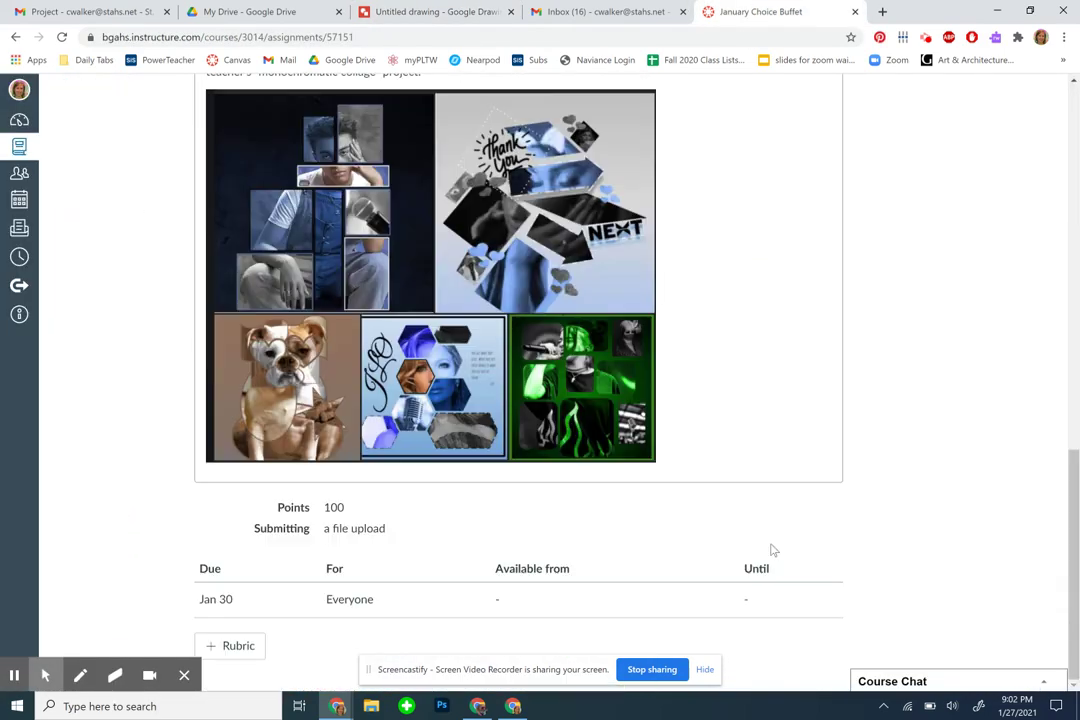
pyautogui.scroll(1, 636, 241)
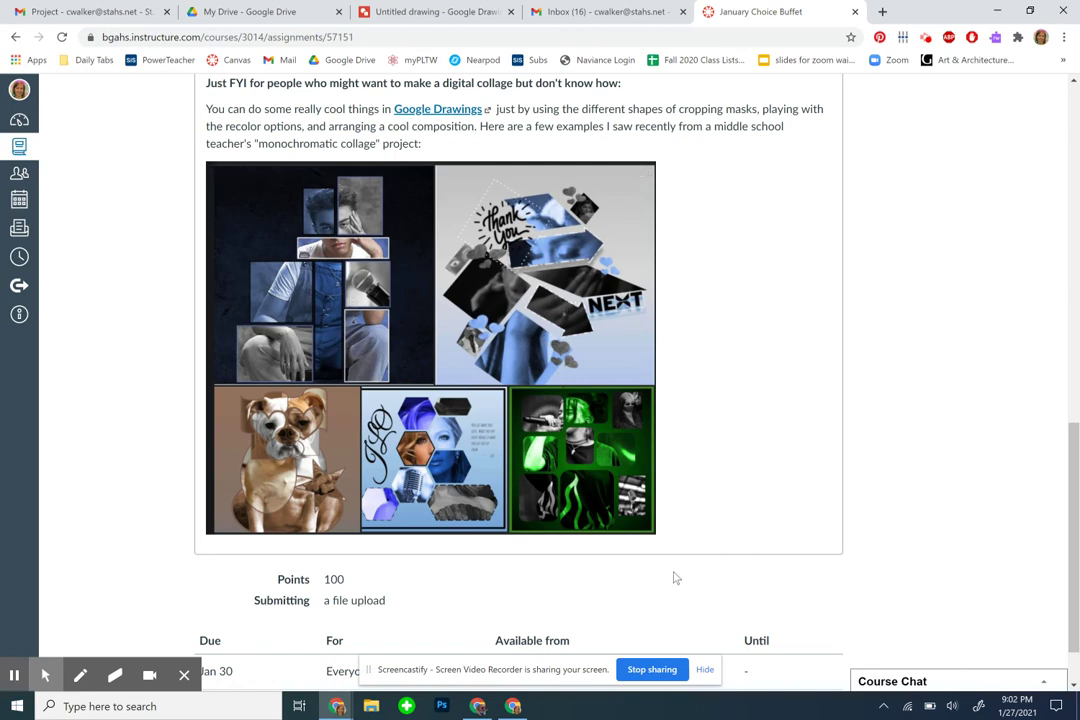
pyautogui.click(425, 12)
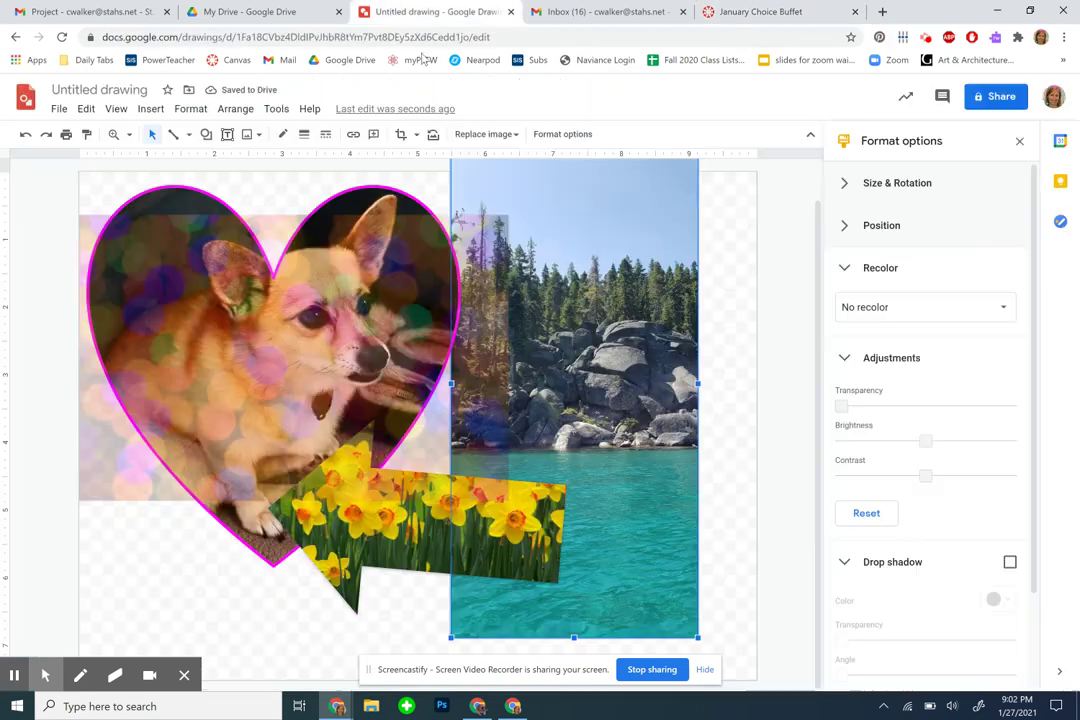